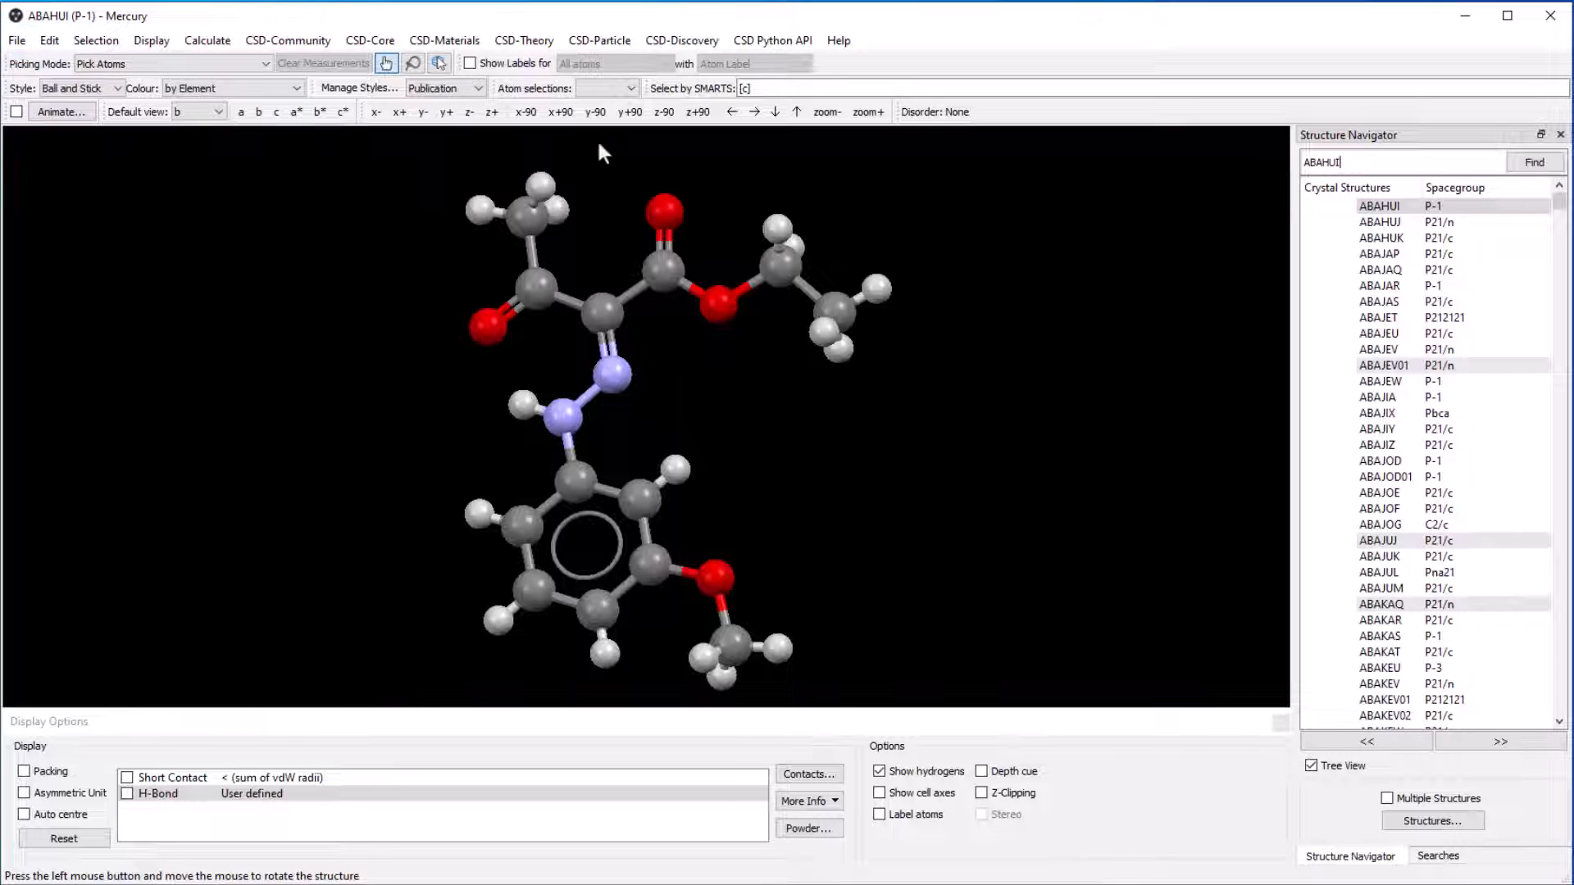
- Show atom labels on the molecule for non-hydrogen atoms only
left_click(470, 63)
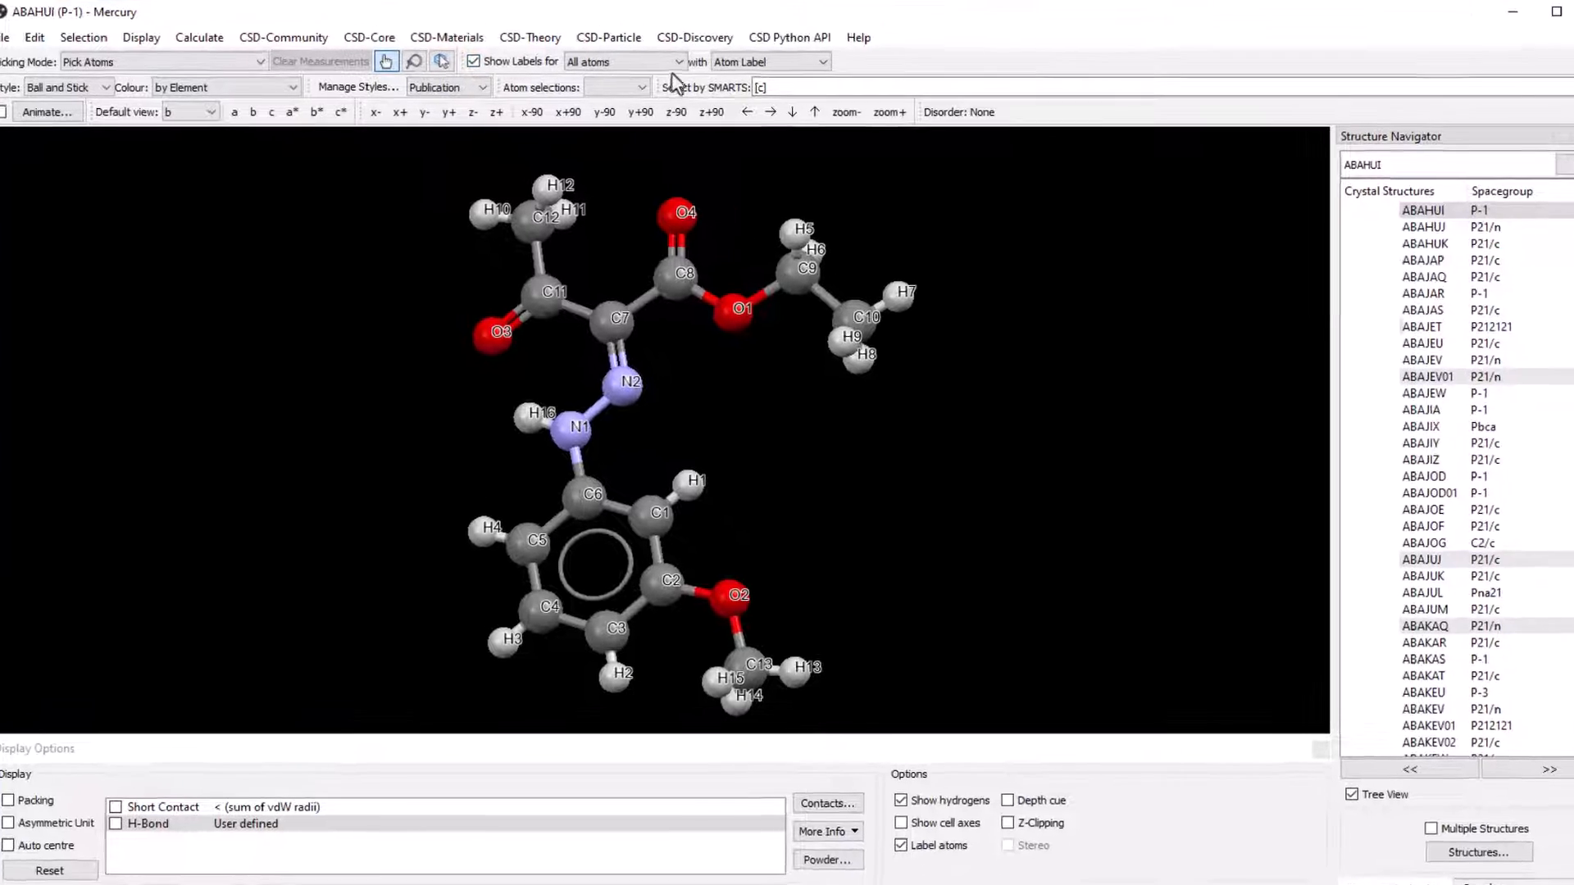
left_click(677, 62)
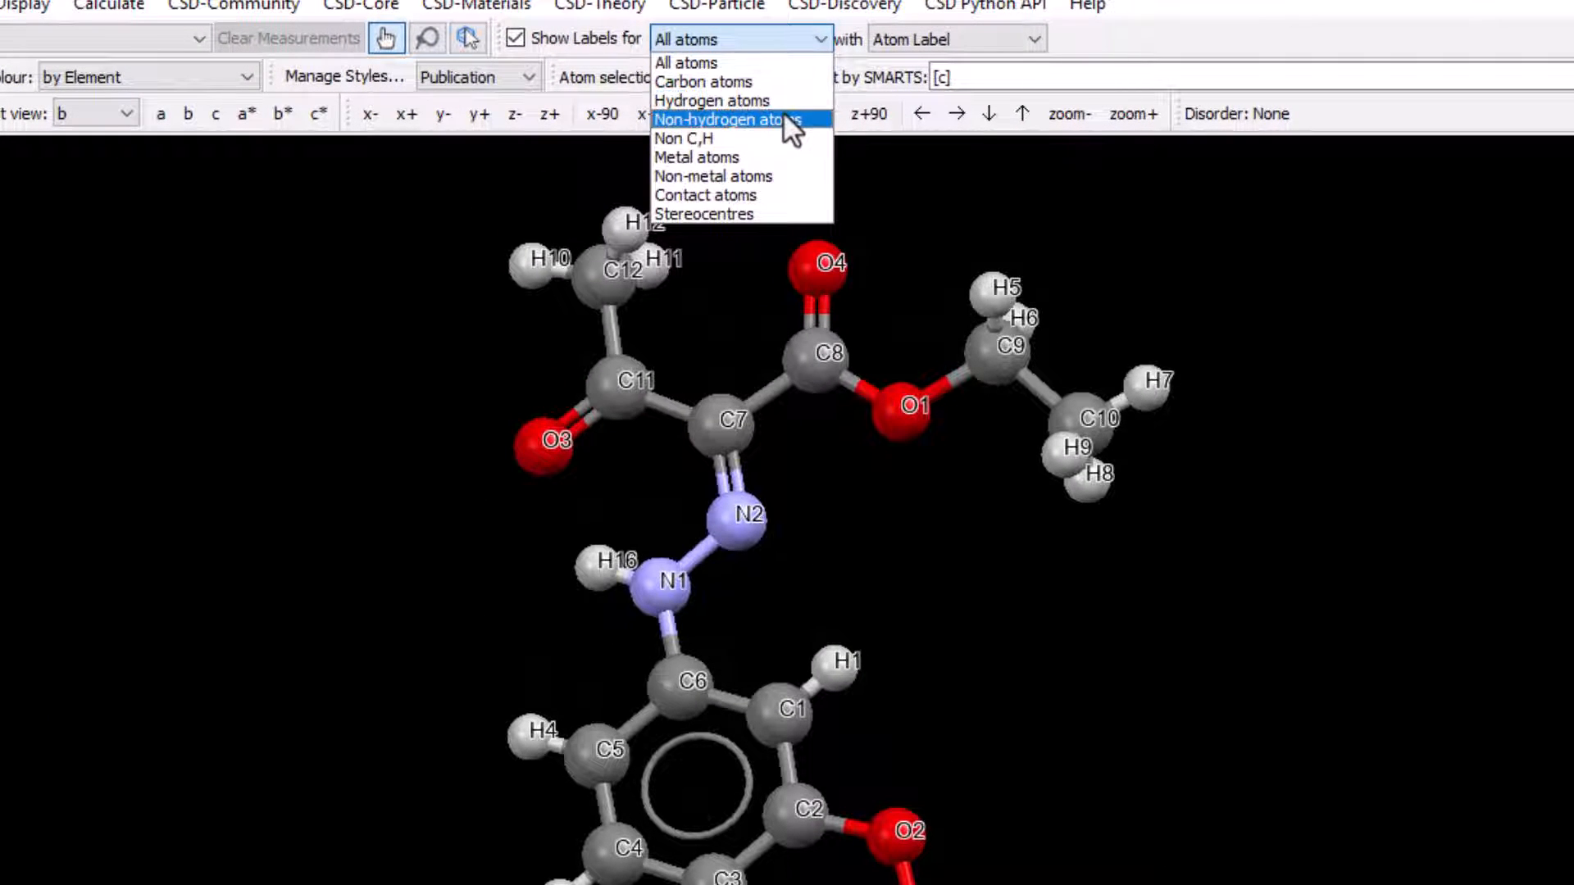
left_click(783, 119)
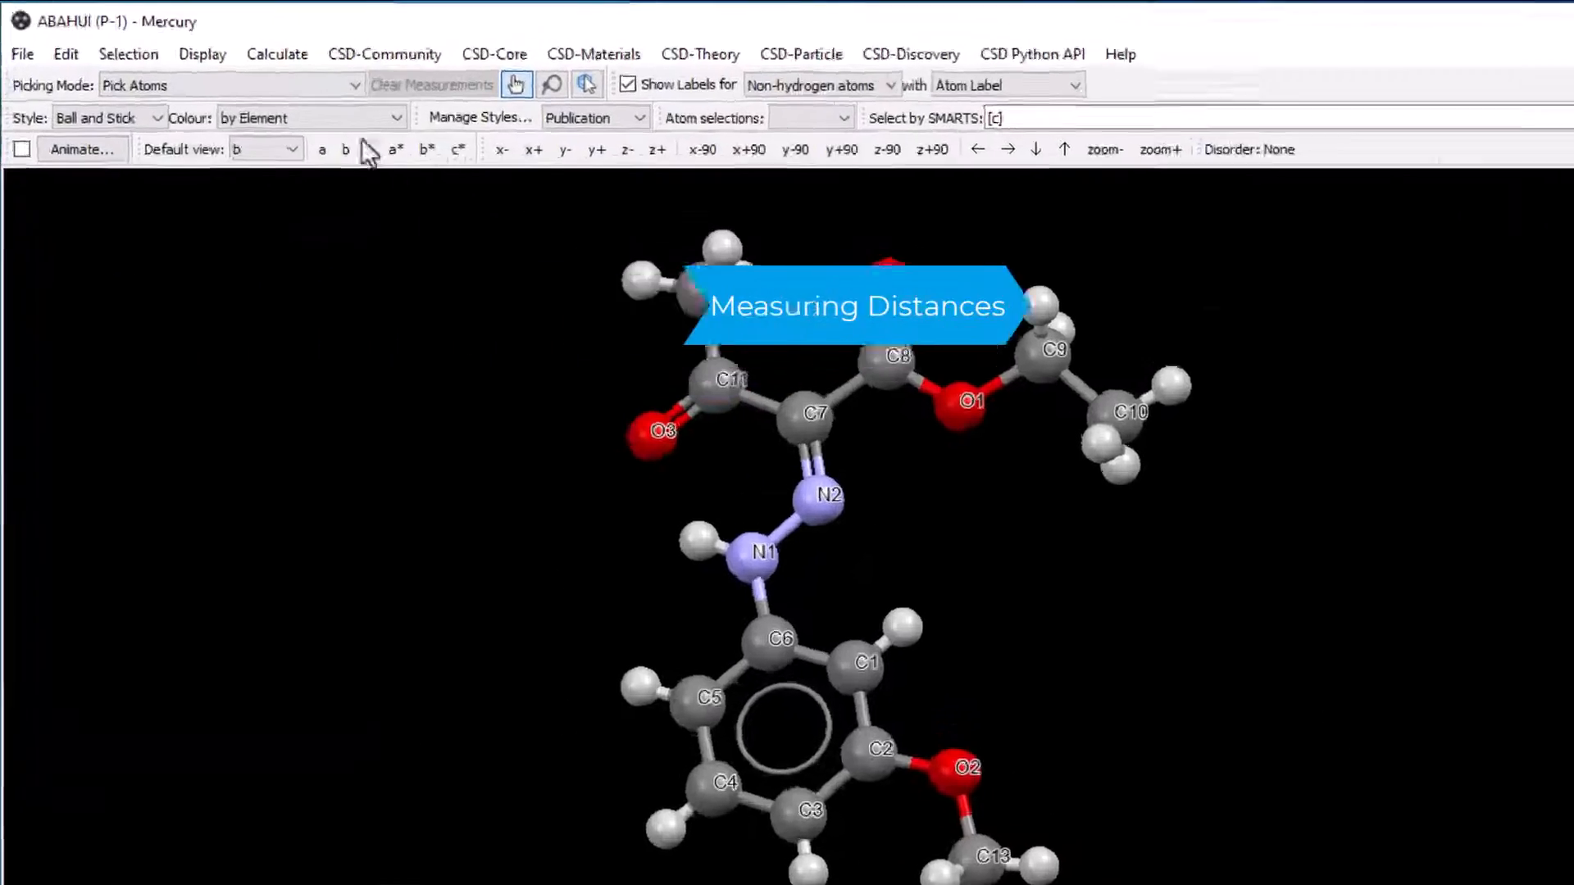
- Measure the distance between atoms N1 and N2 and clear the measurement
left_click(501, 116)
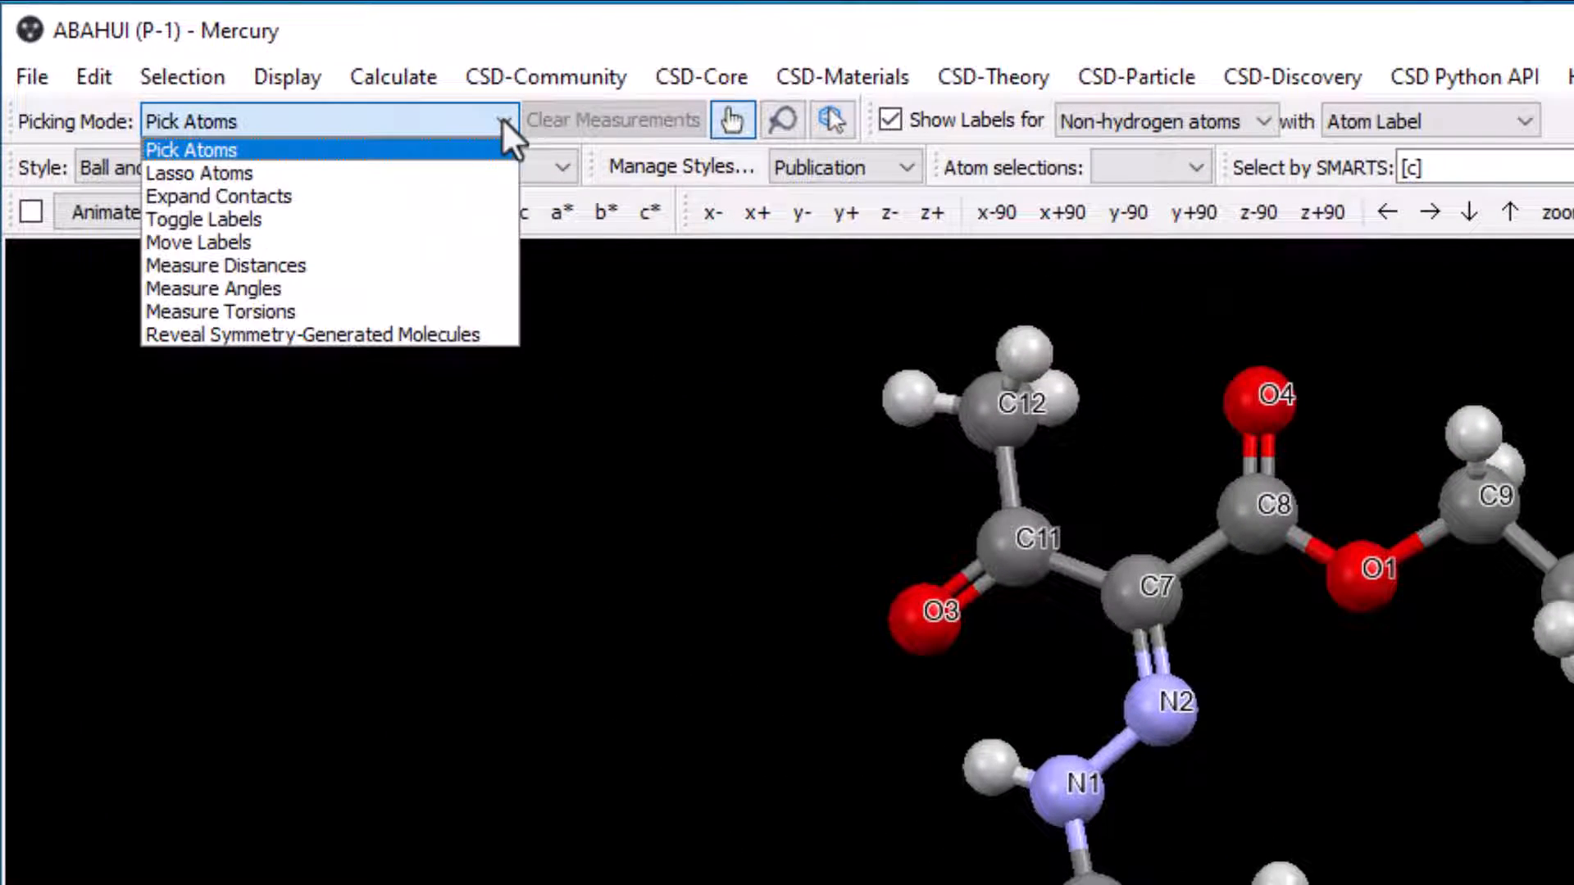
left_click(360, 266)
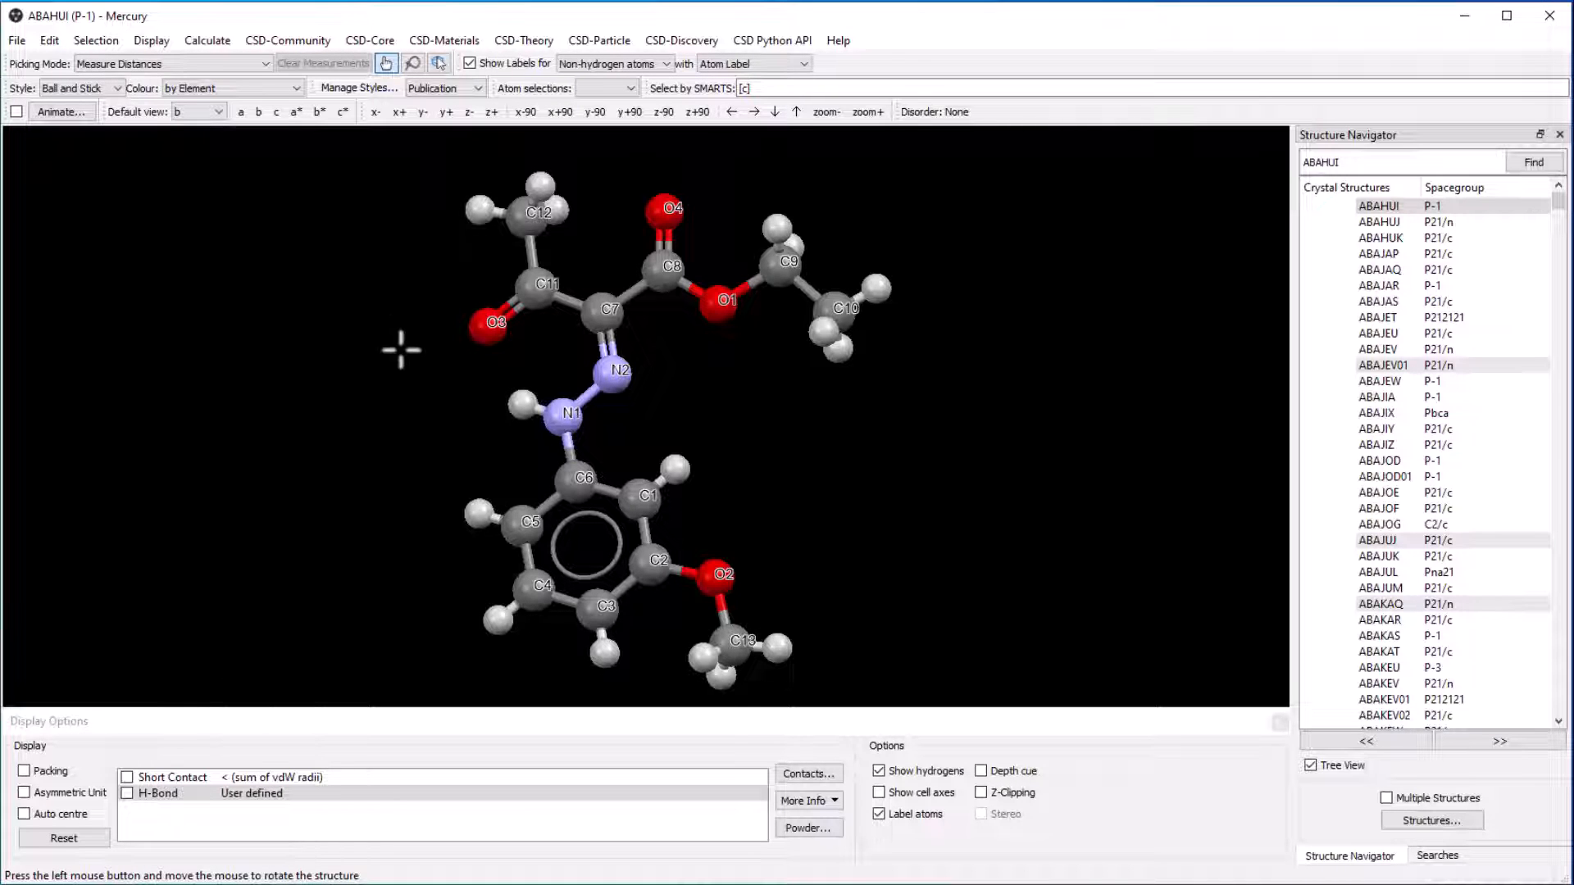
left_click(561, 417)
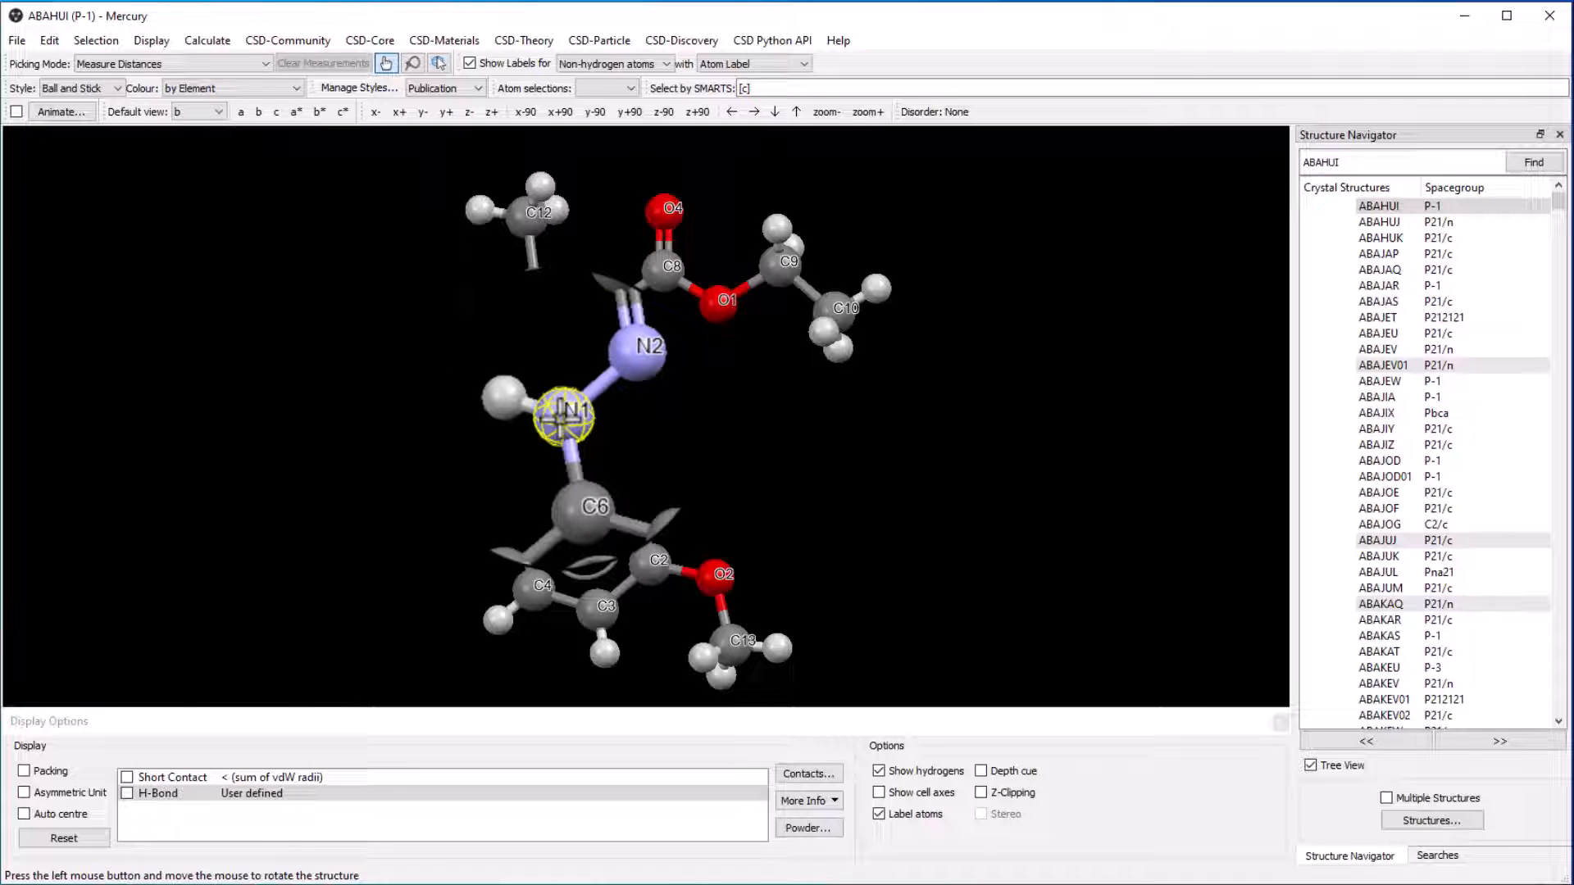
left_click(621, 372)
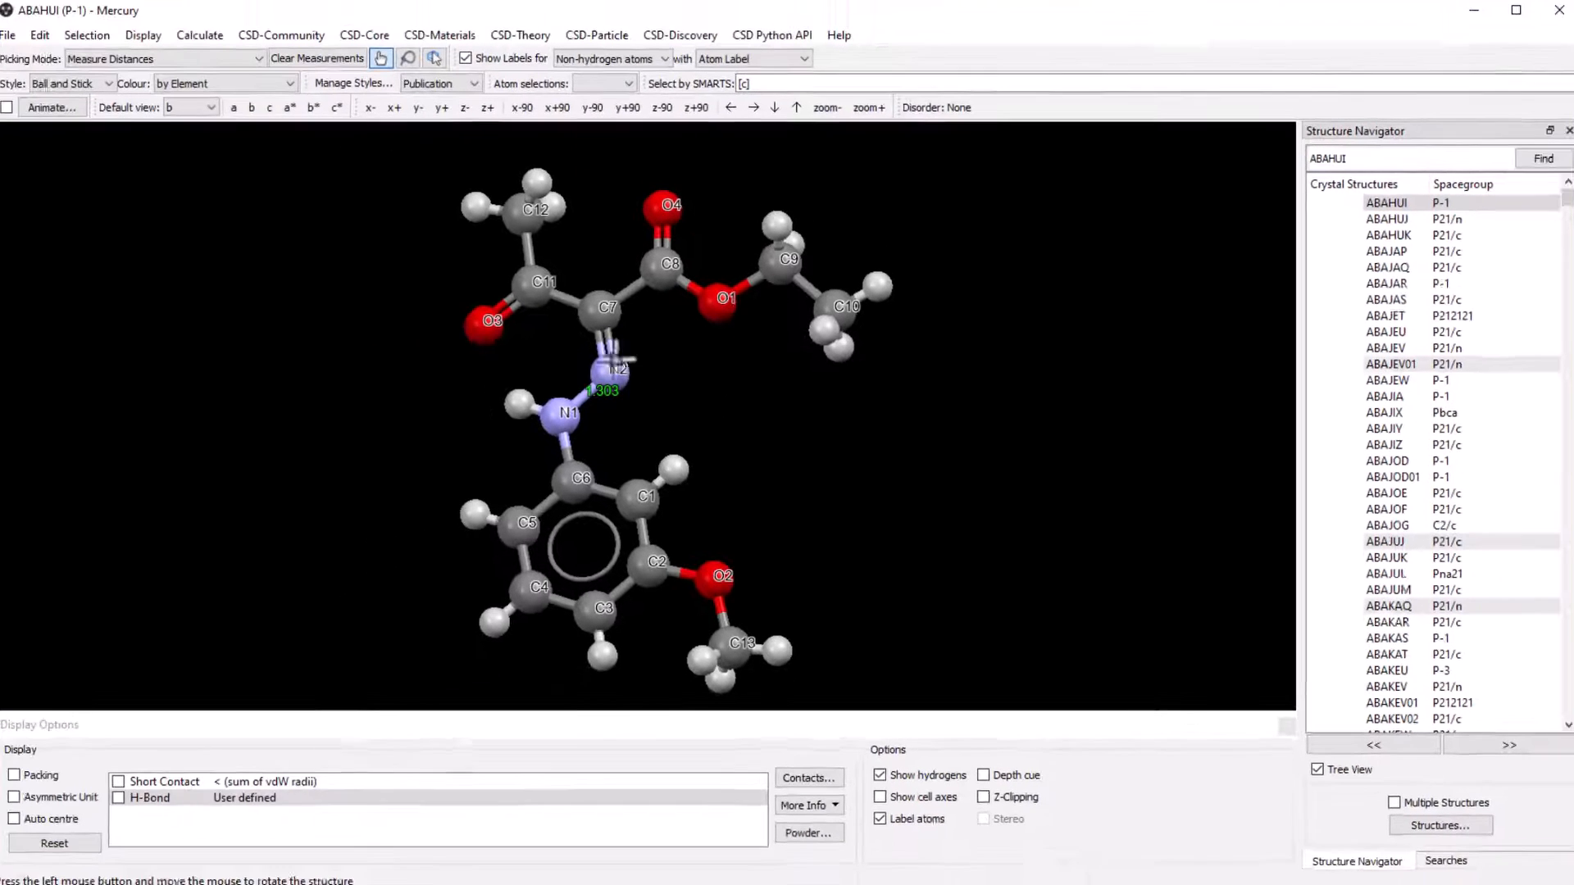
left_click(326, 65)
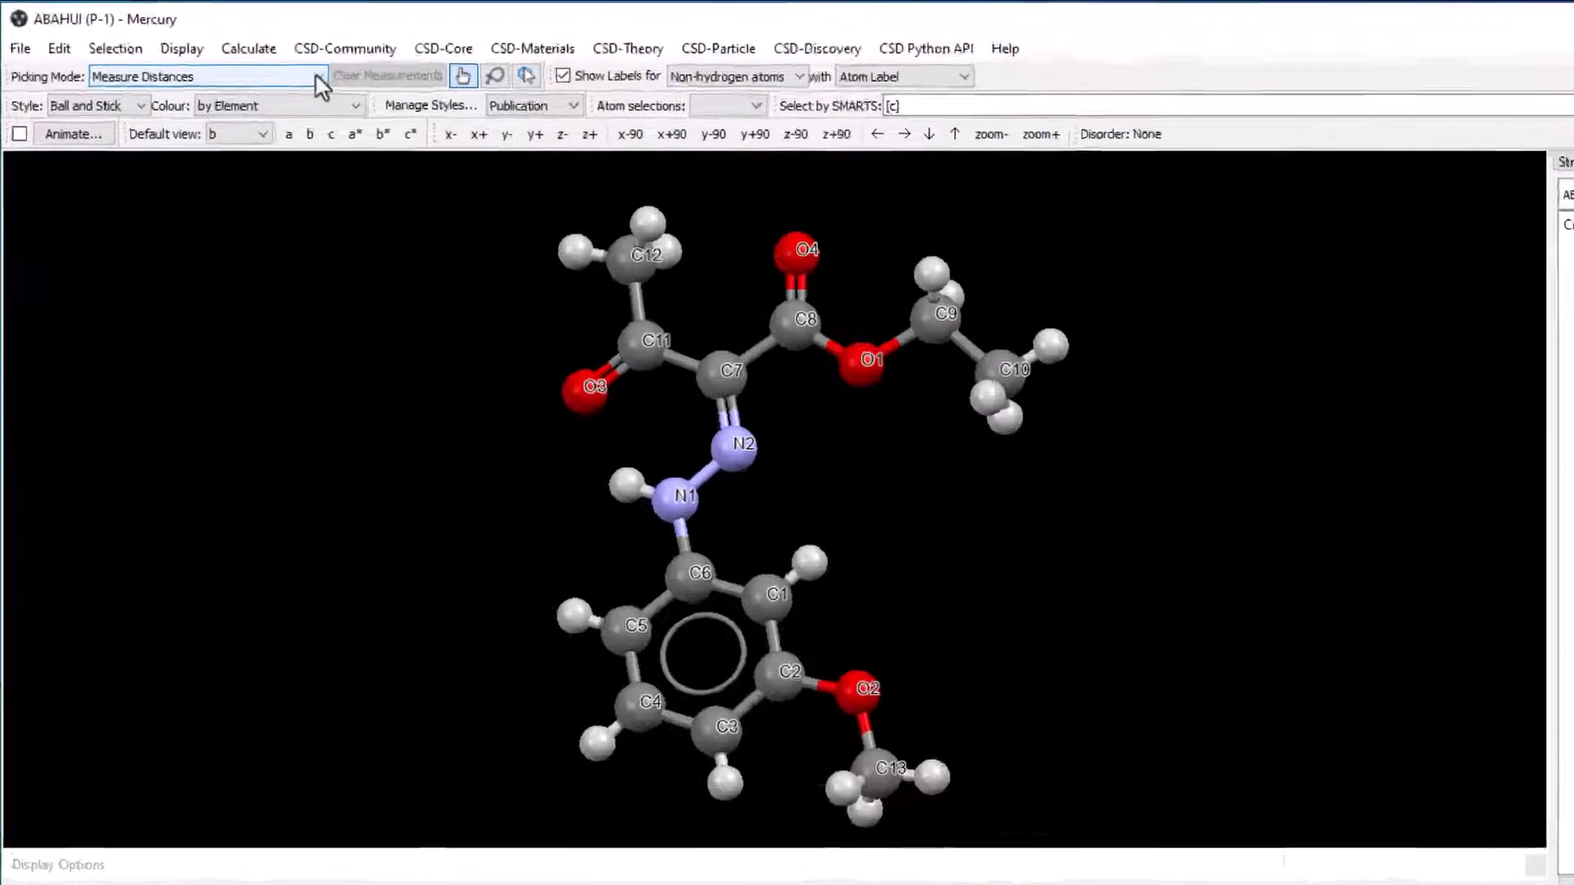
- Measure the angle formed by atoms C6, N1 and N2 and clear the measurement
left_click(264, 64)
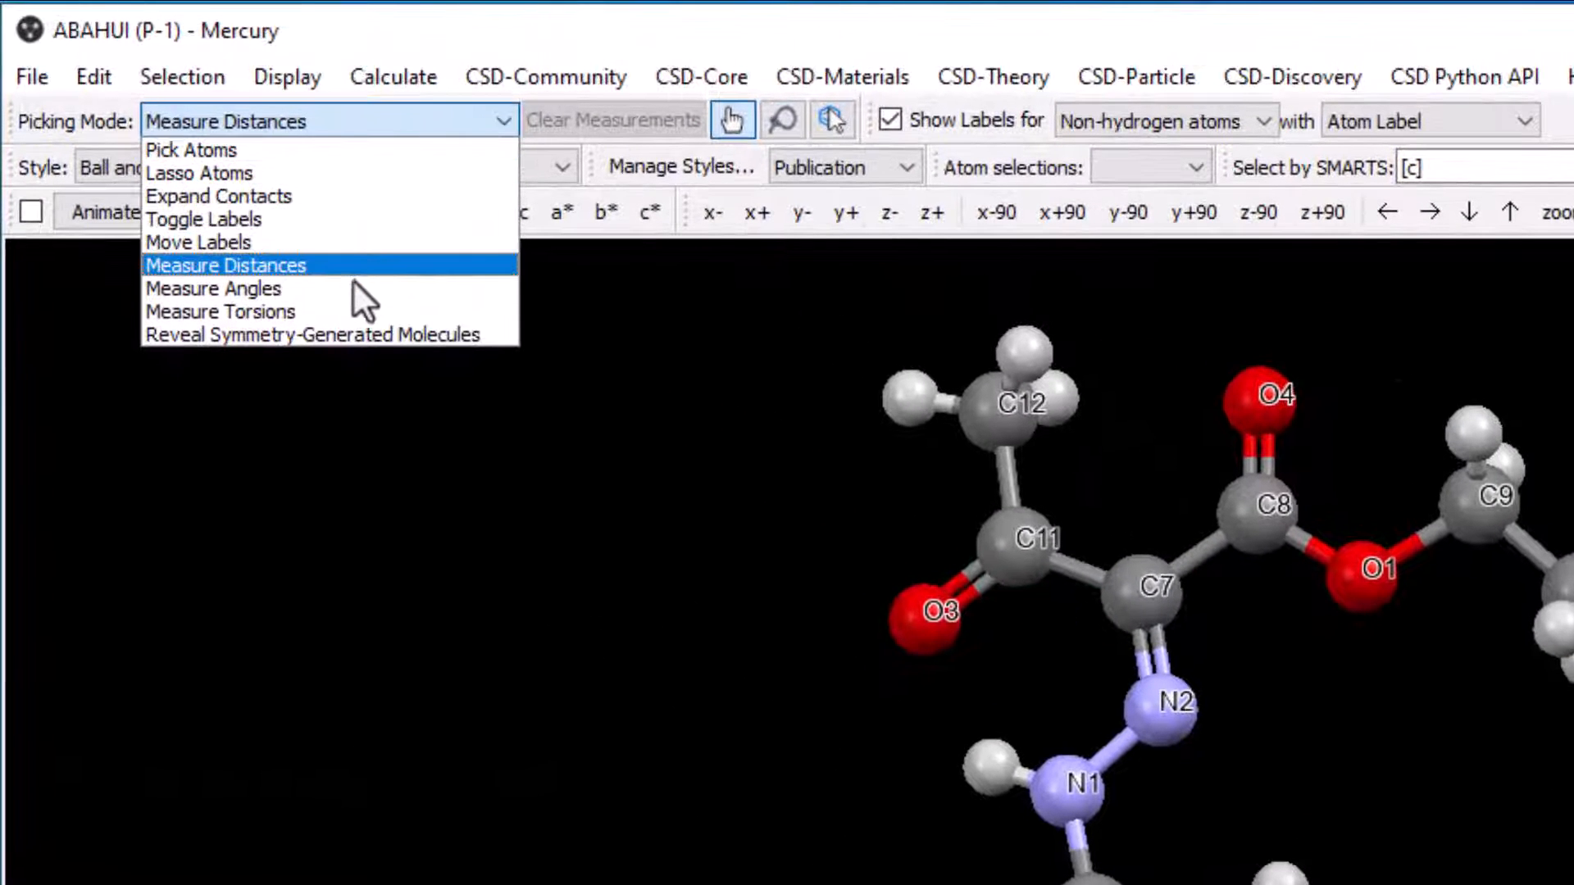
left_click(352, 288)
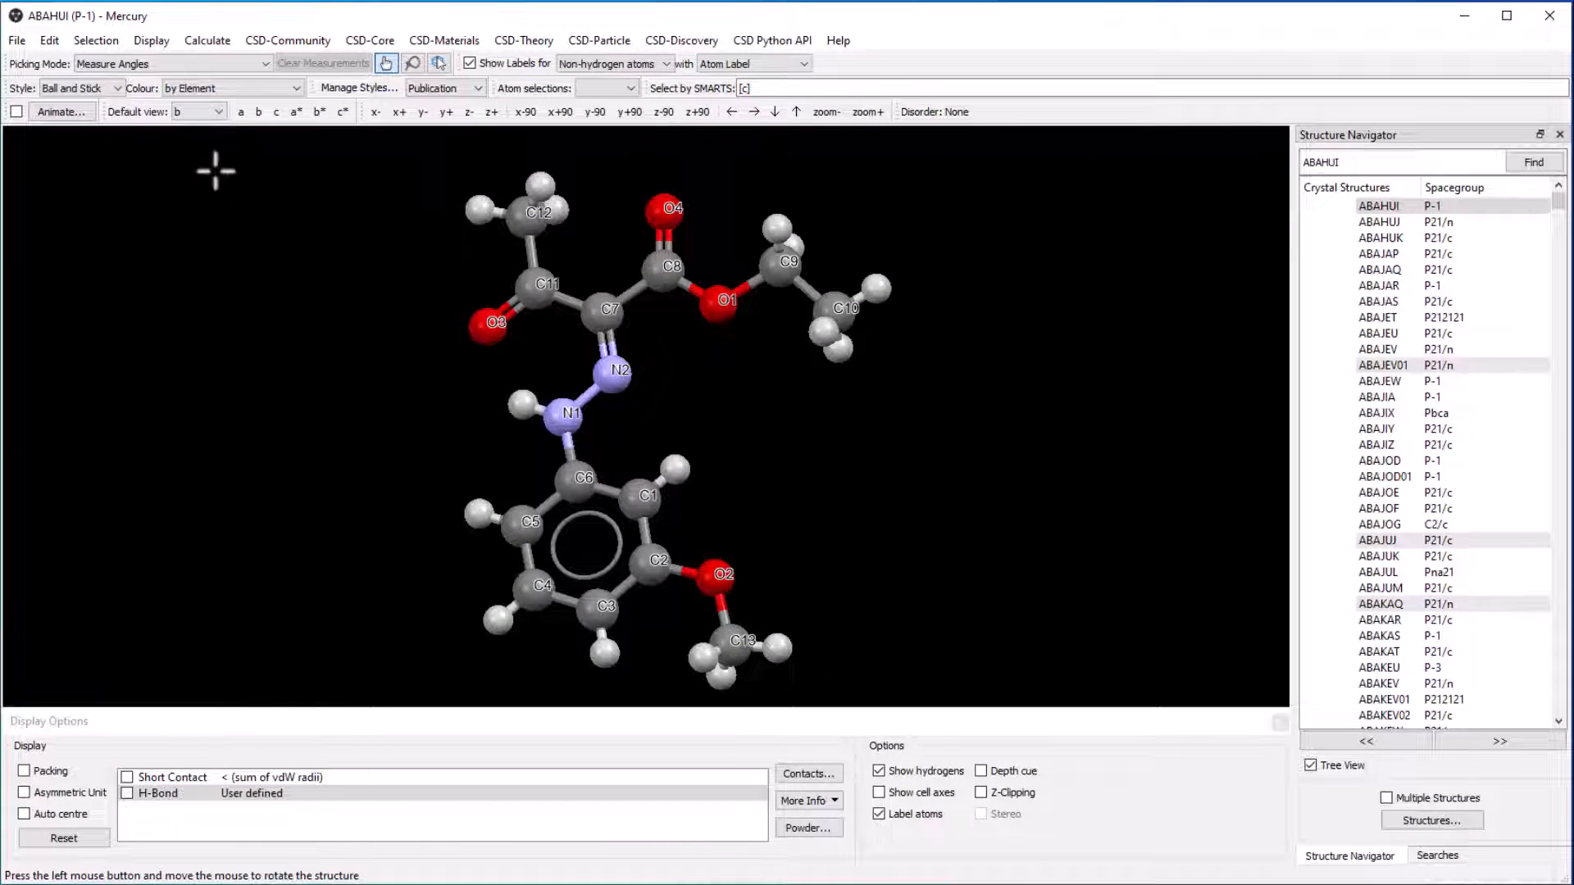
left_click_drag(460, 418, 566, 414)
left_click(579, 480)
left_click(565, 414)
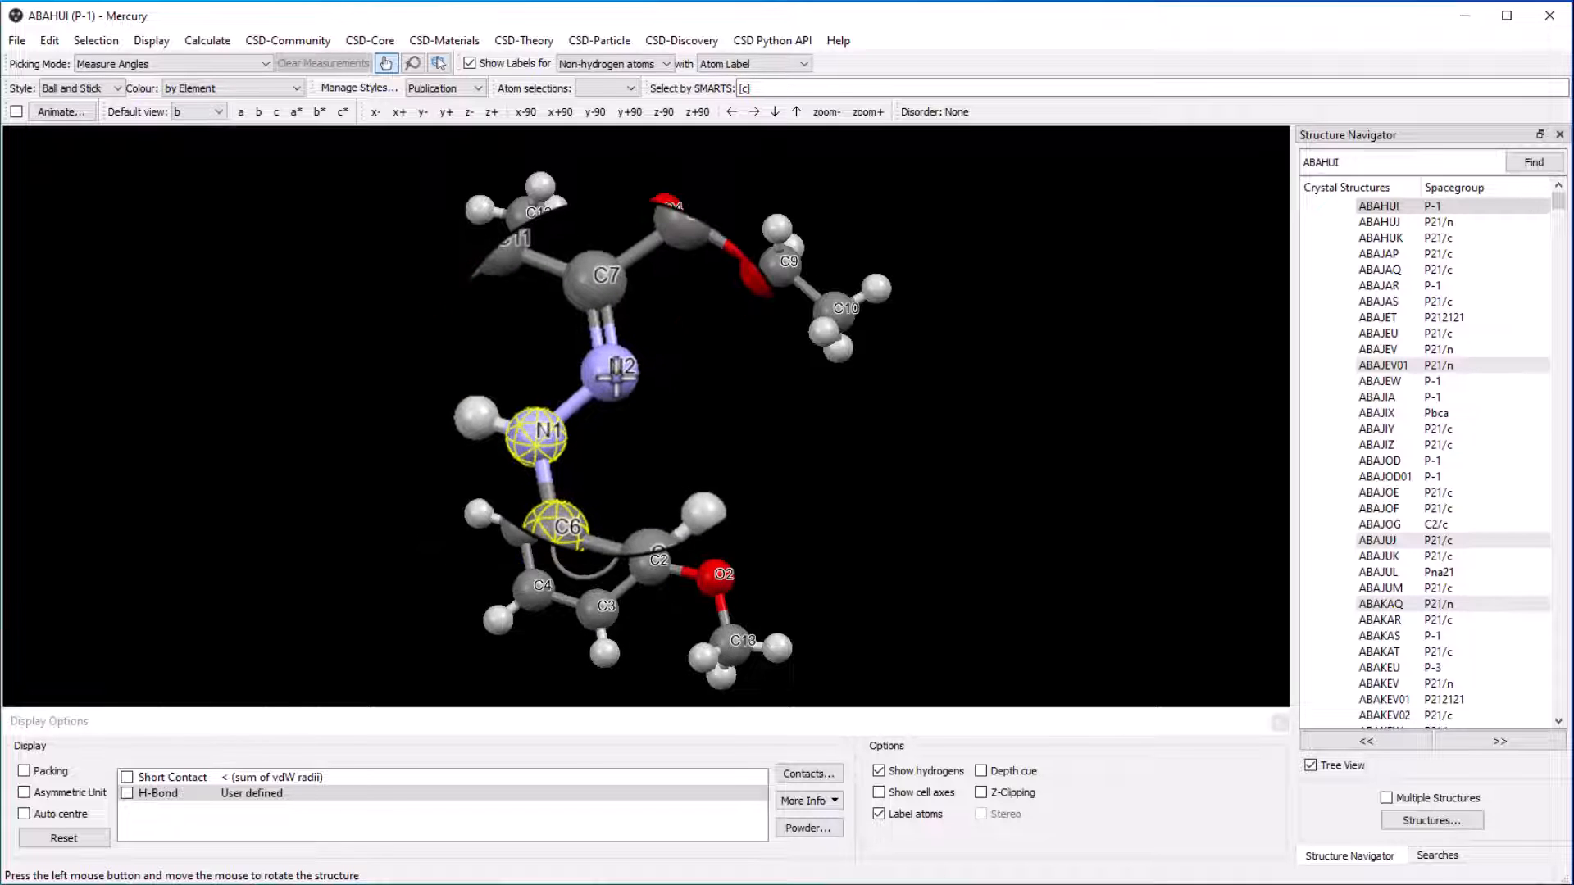
left_click(615, 377)
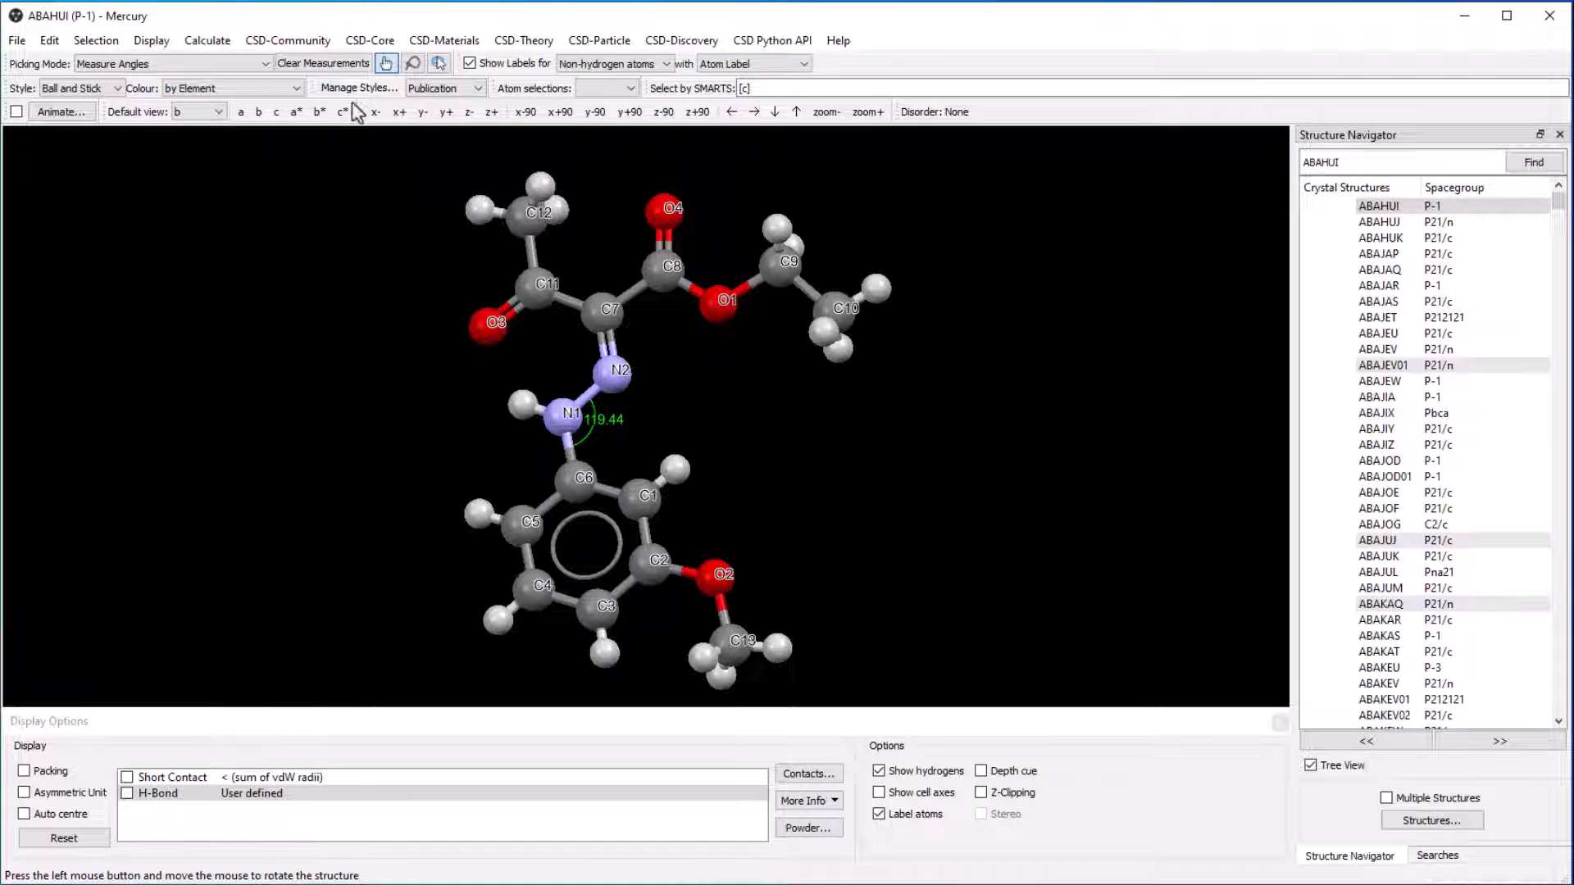
left_click(341, 65)
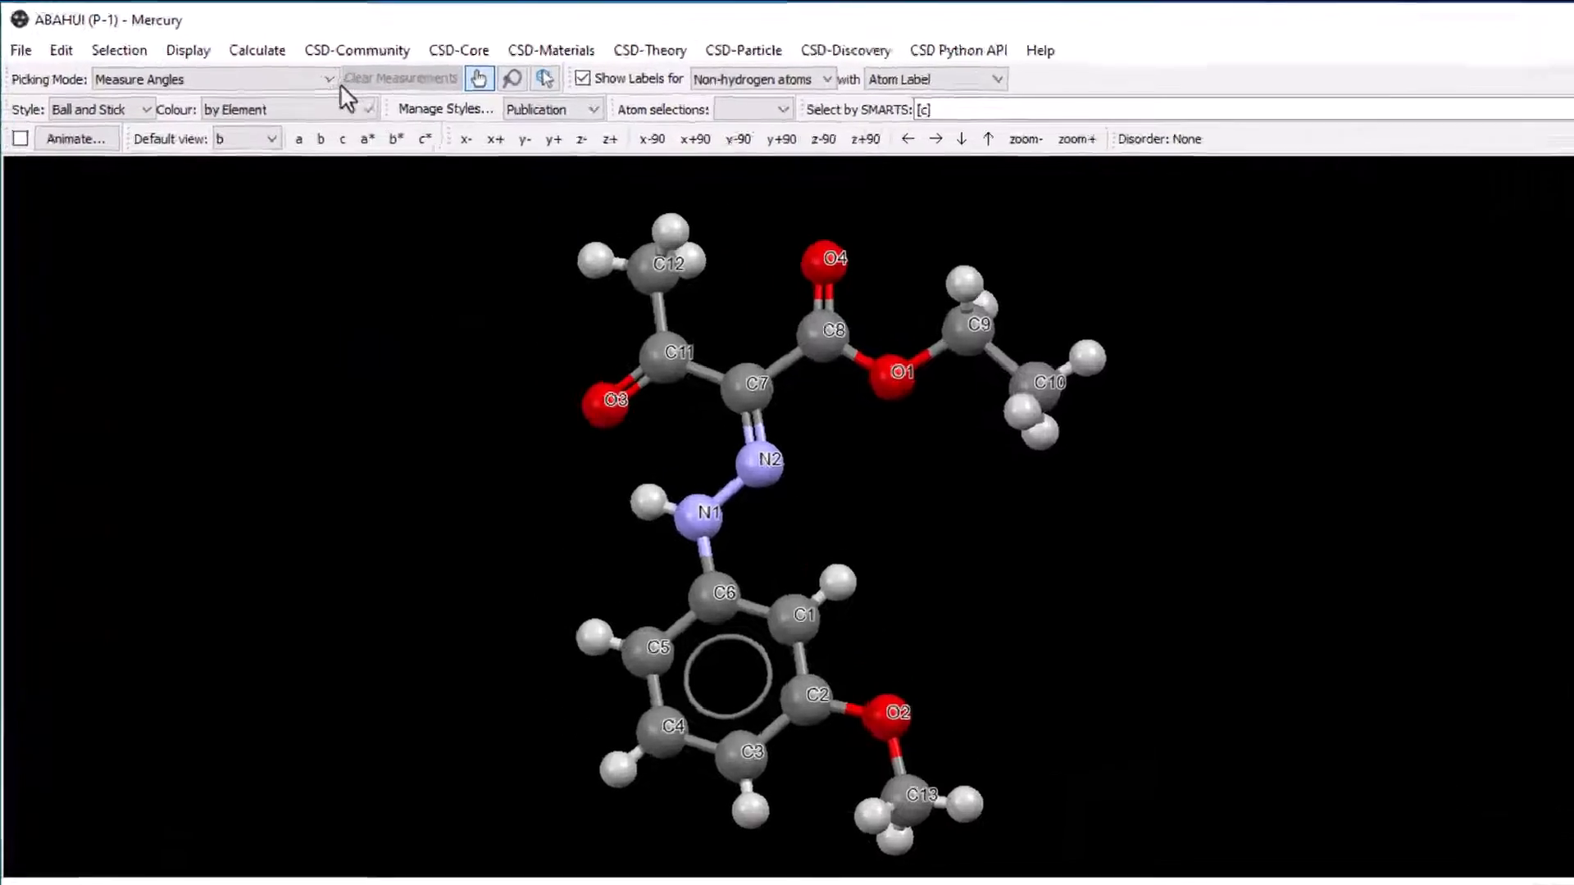
- Measure the torsion angle defined by atoms C6, N1, N2 and C7
left_click(264, 64)
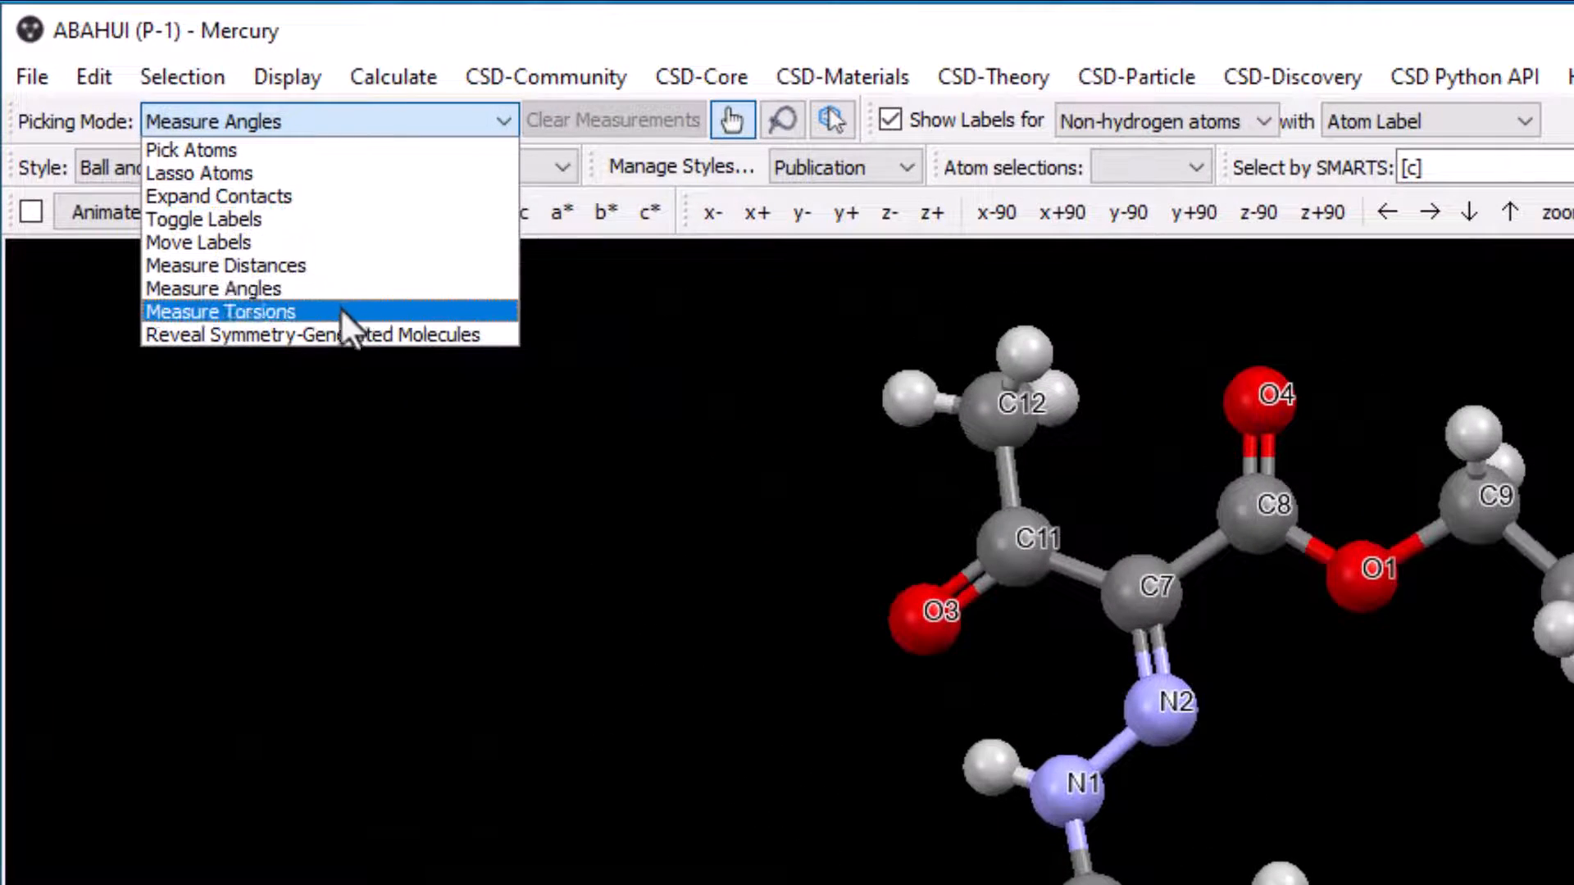
left_click(341, 308)
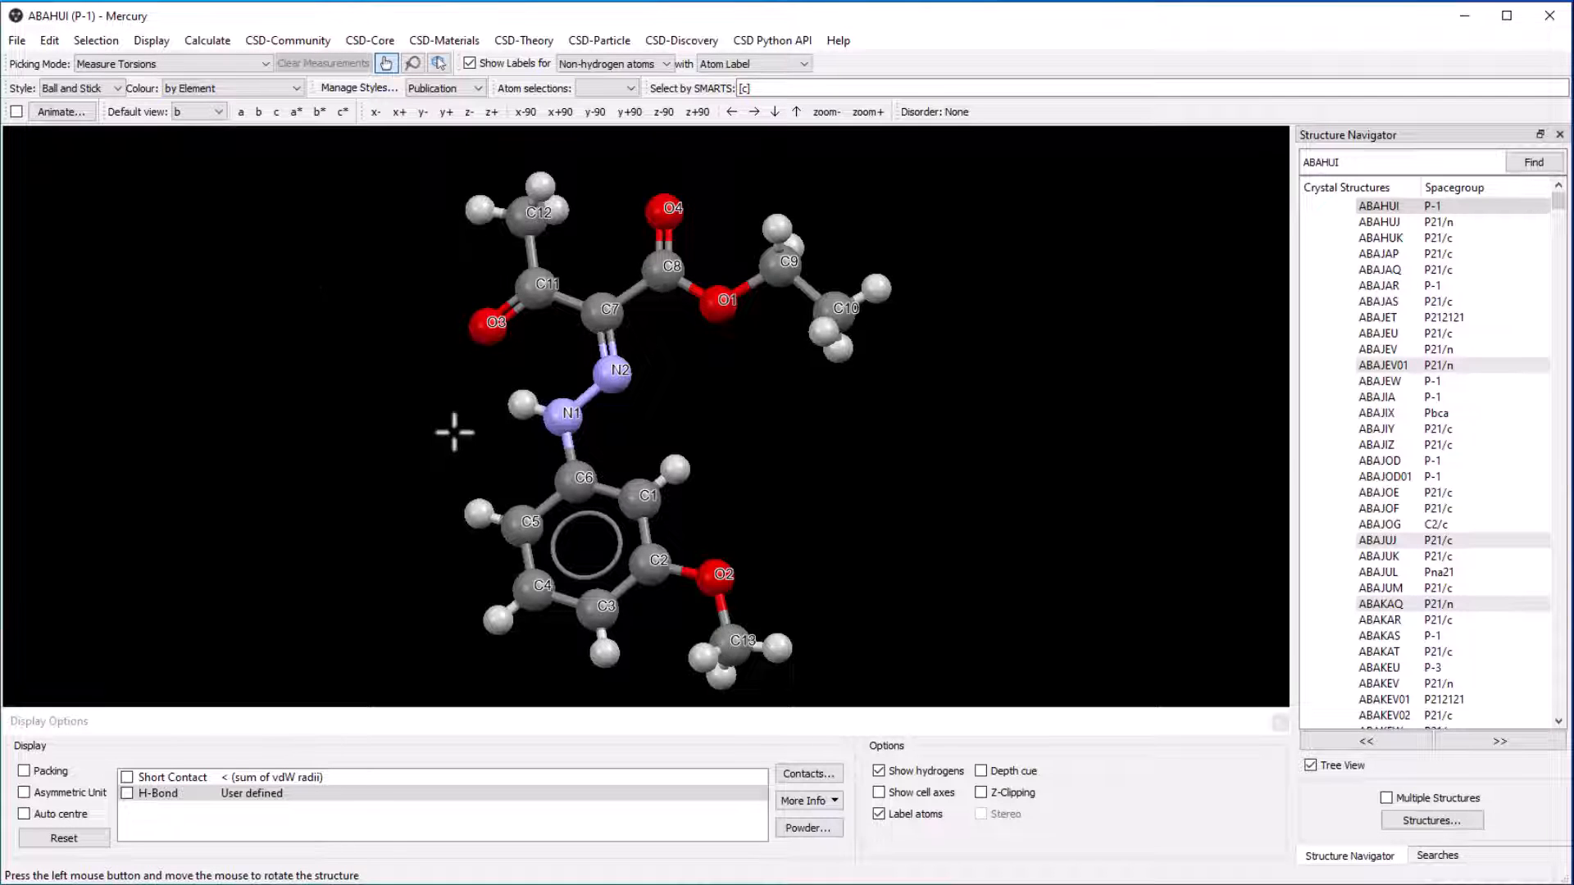
left_click(574, 485)
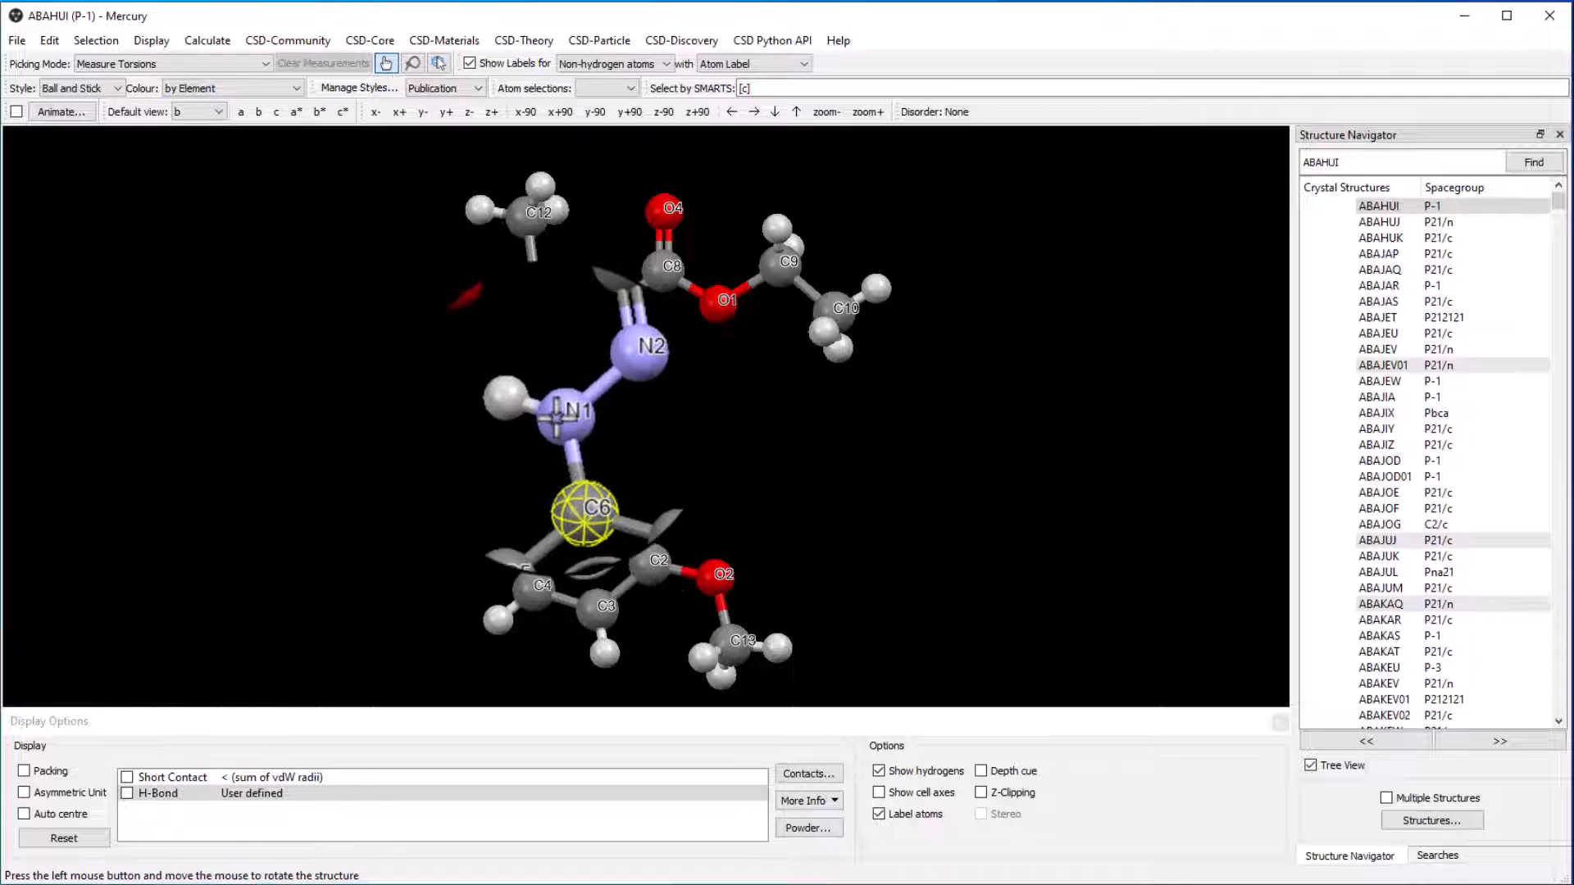
left_click(558, 418)
left_click(610, 373)
left_click(610, 309)
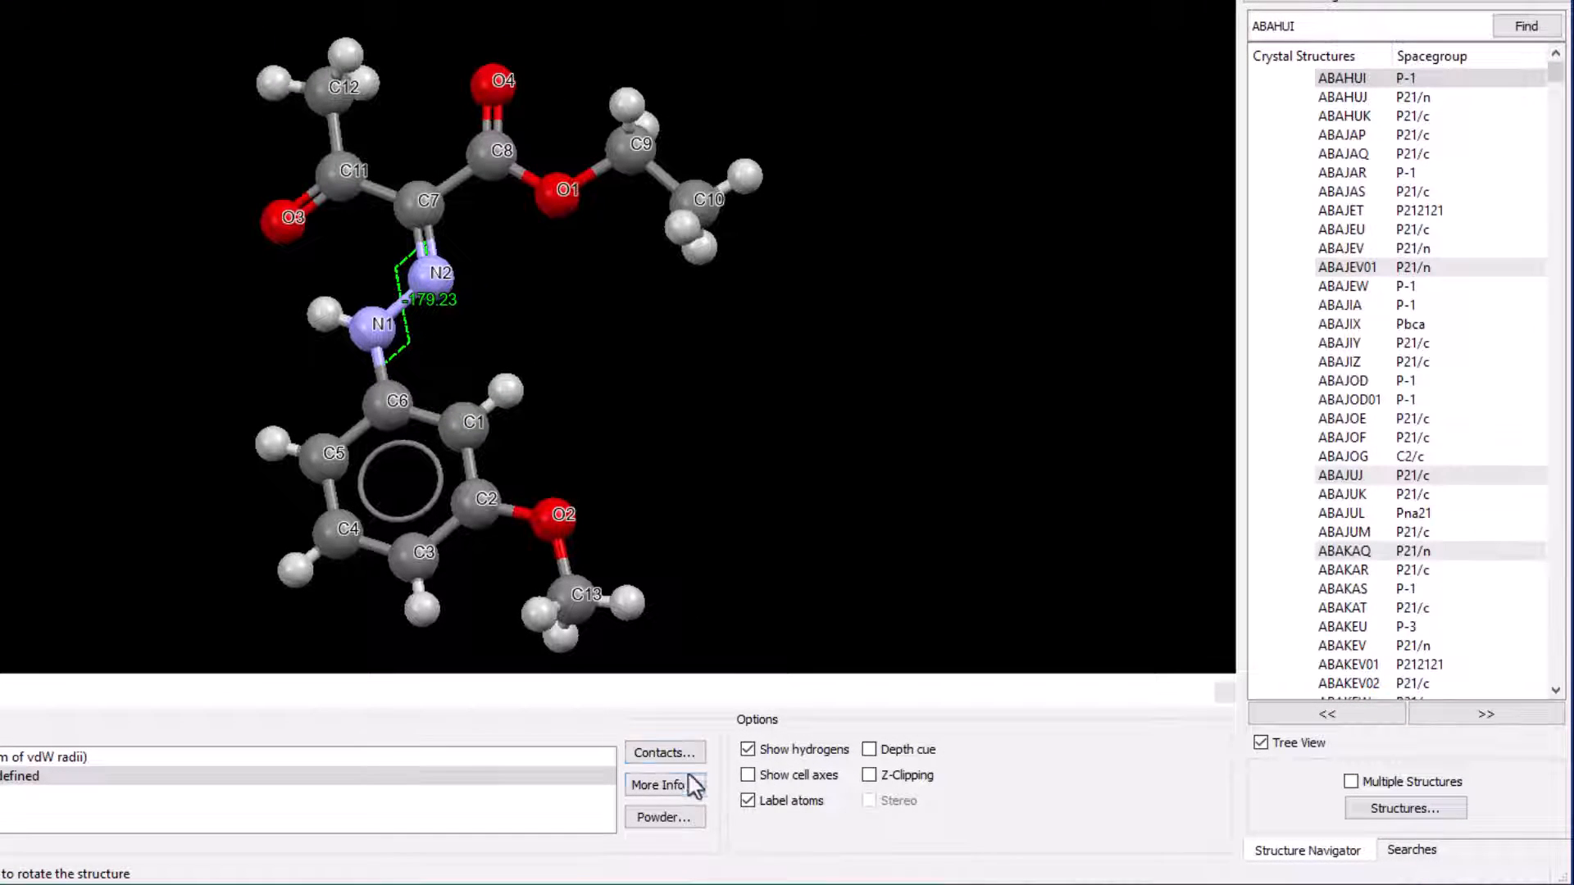
- Open the torsions list and save it as the tab-separated file ABAHUI-Torsions in the Measuring folder
left_click(693, 785)
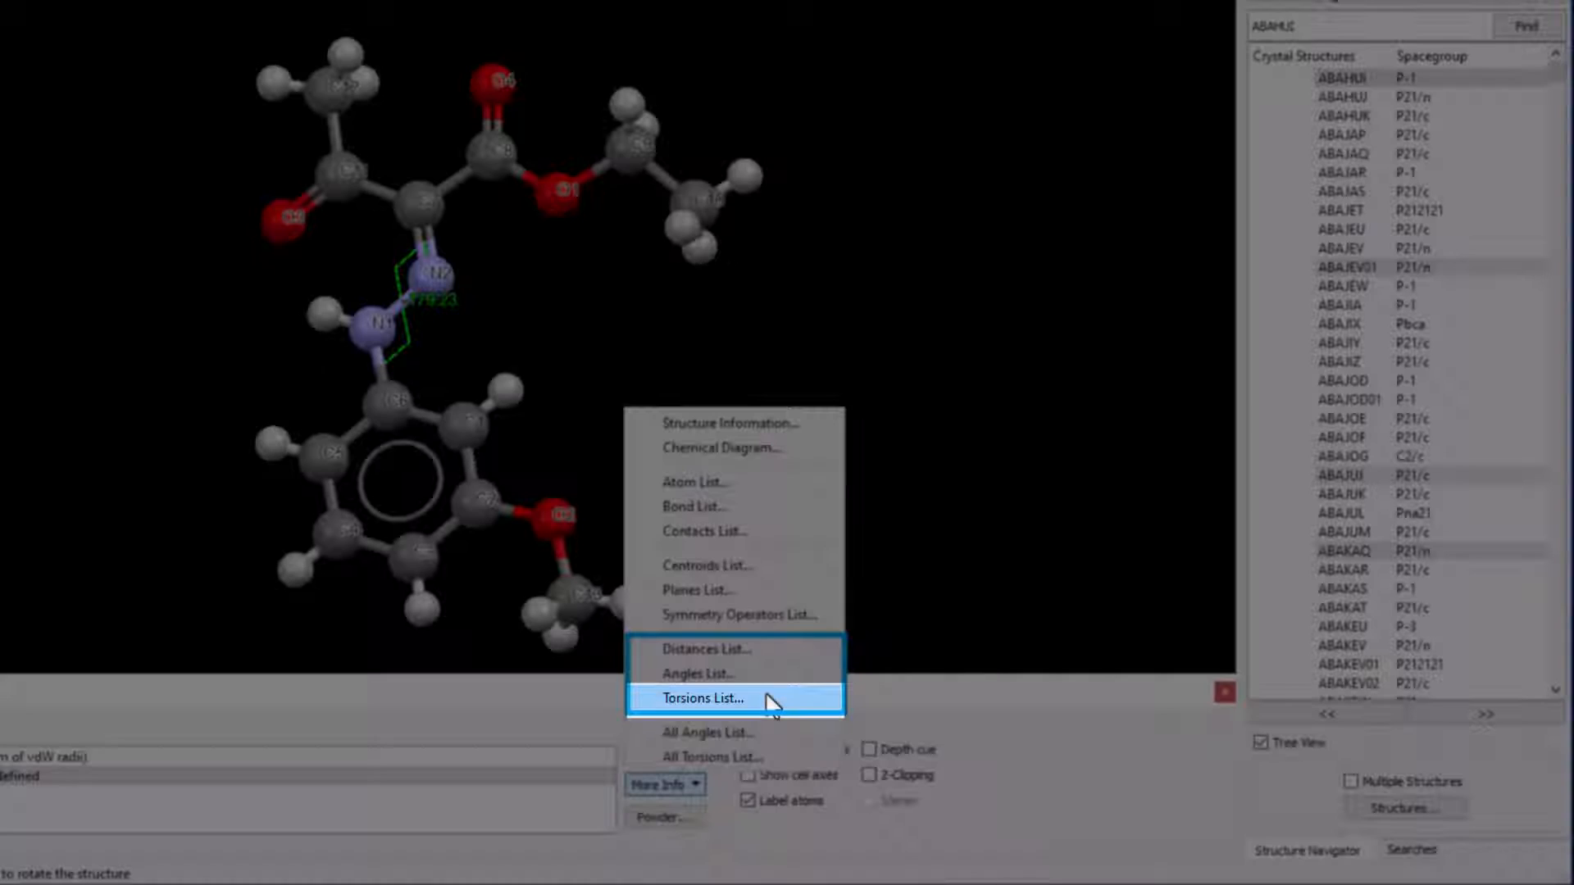
left_click(771, 699)
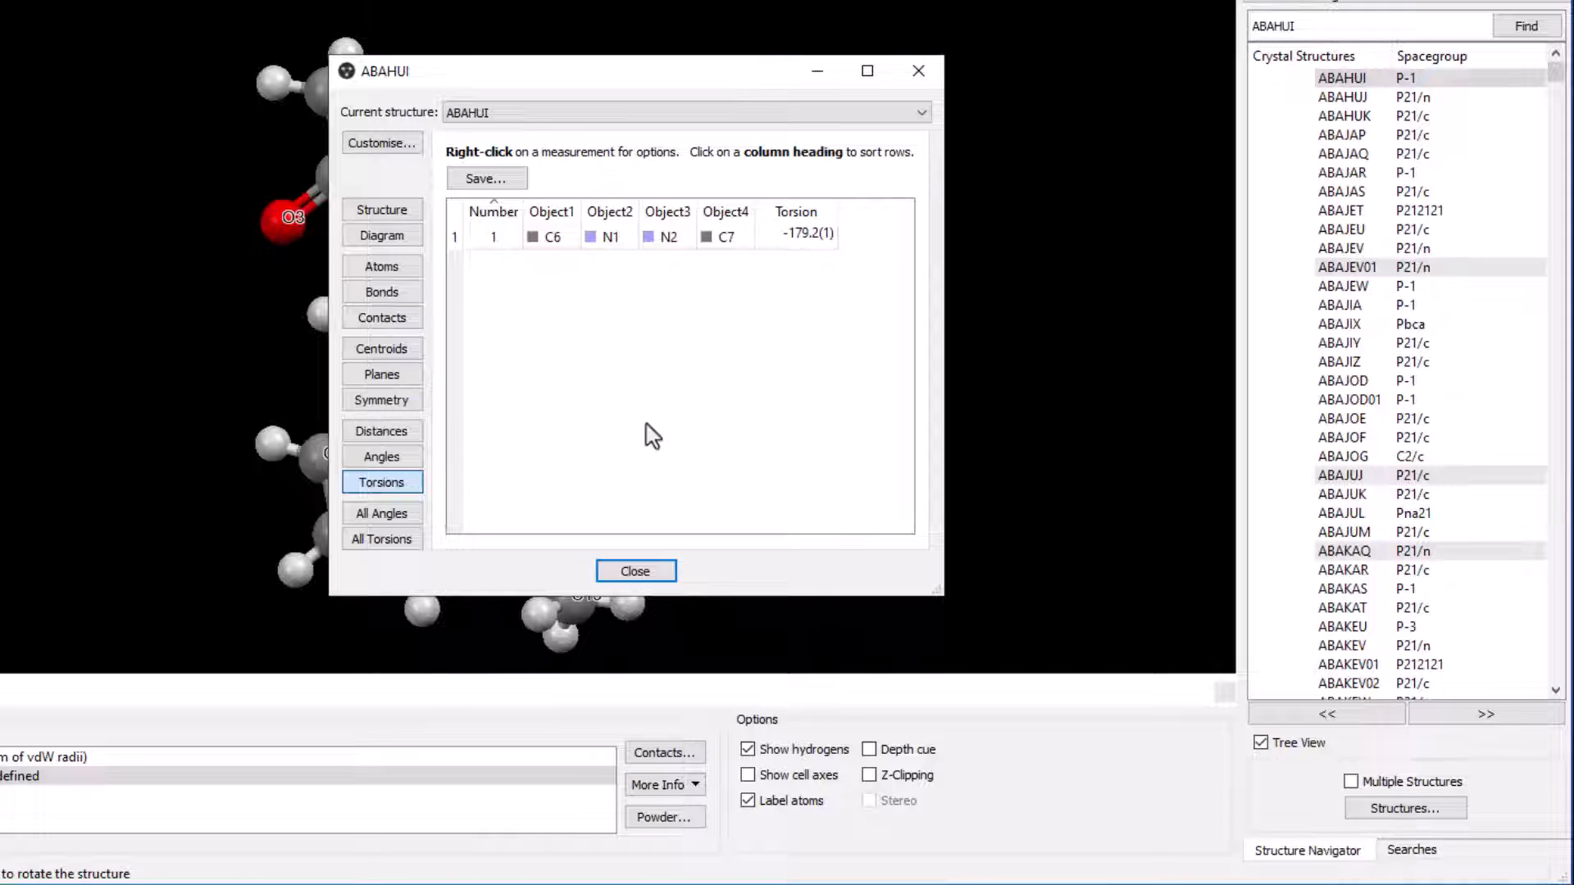
left_click(503, 190)
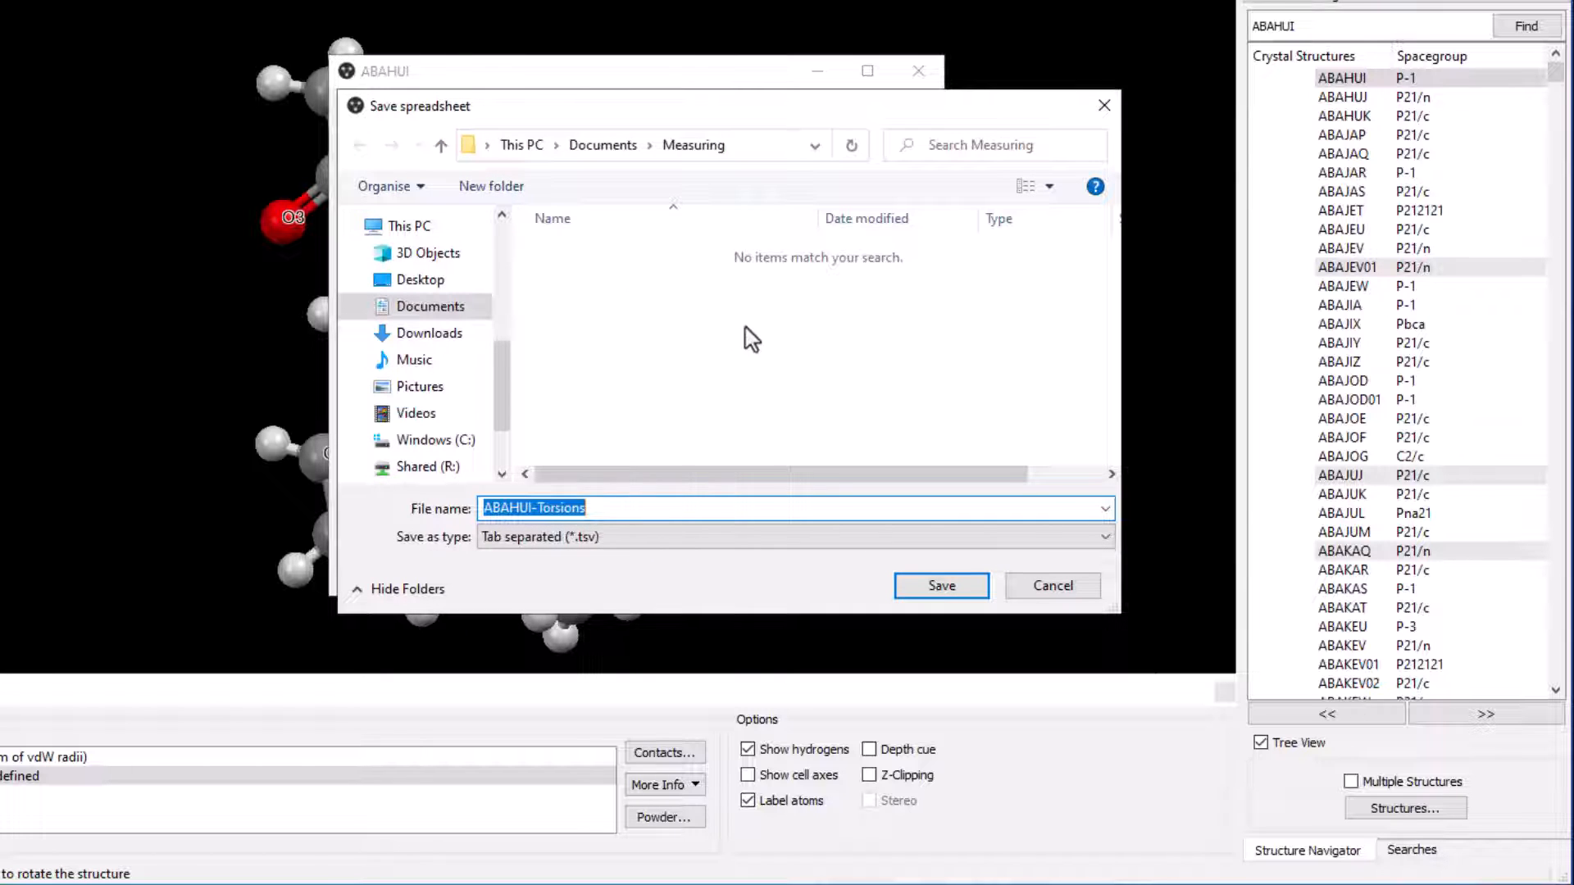
left_click(930, 590)
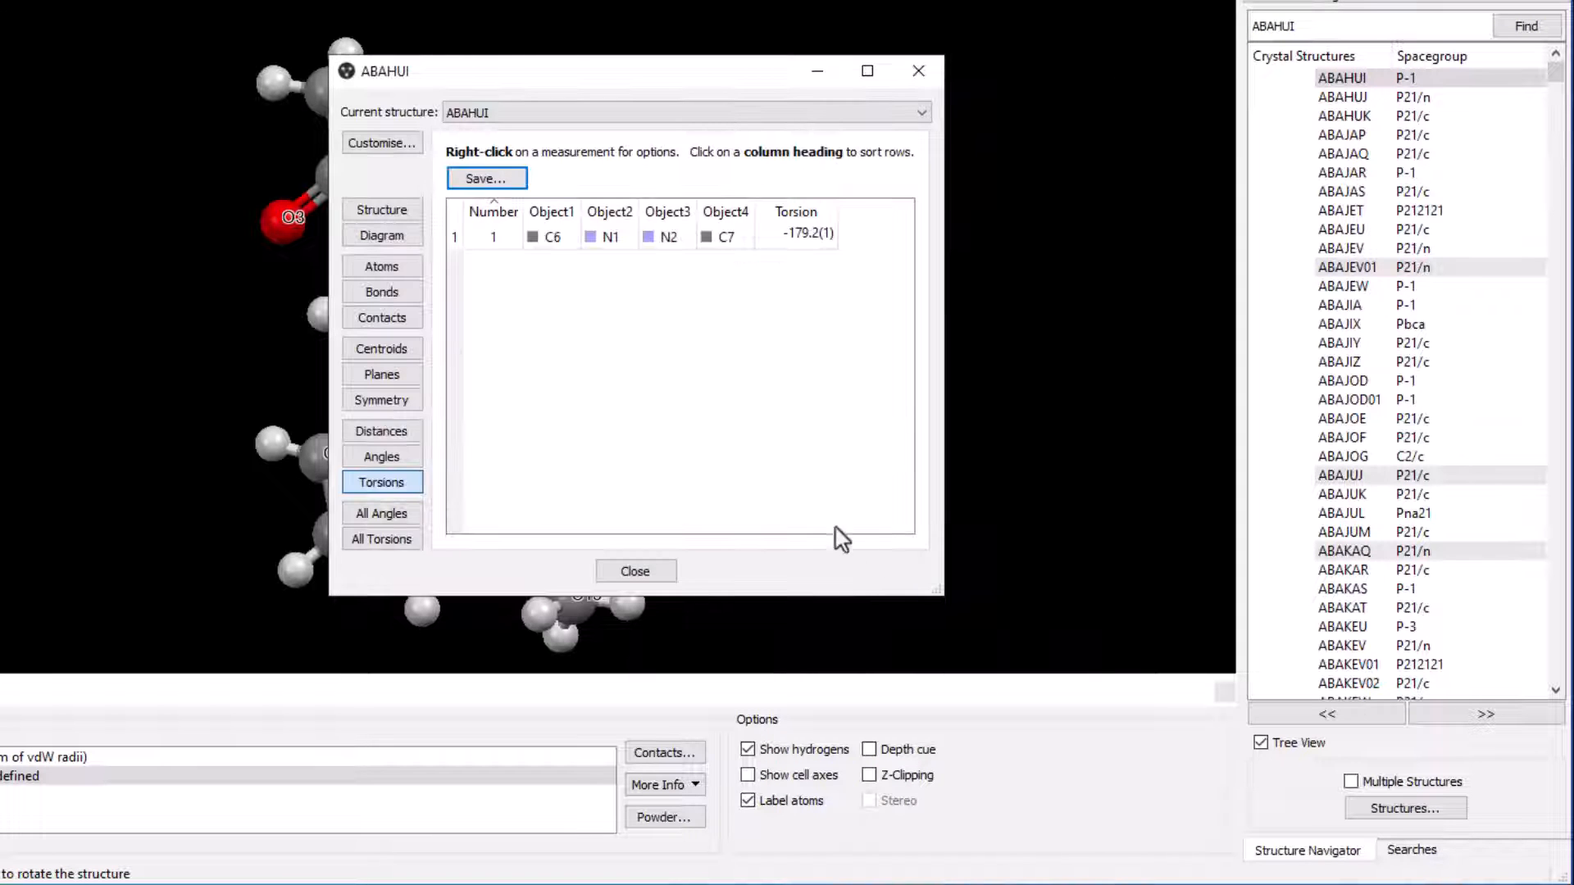
- Review the lists of measured angles and distances and clear the torsion measurement from the structure
left_click(390, 456)
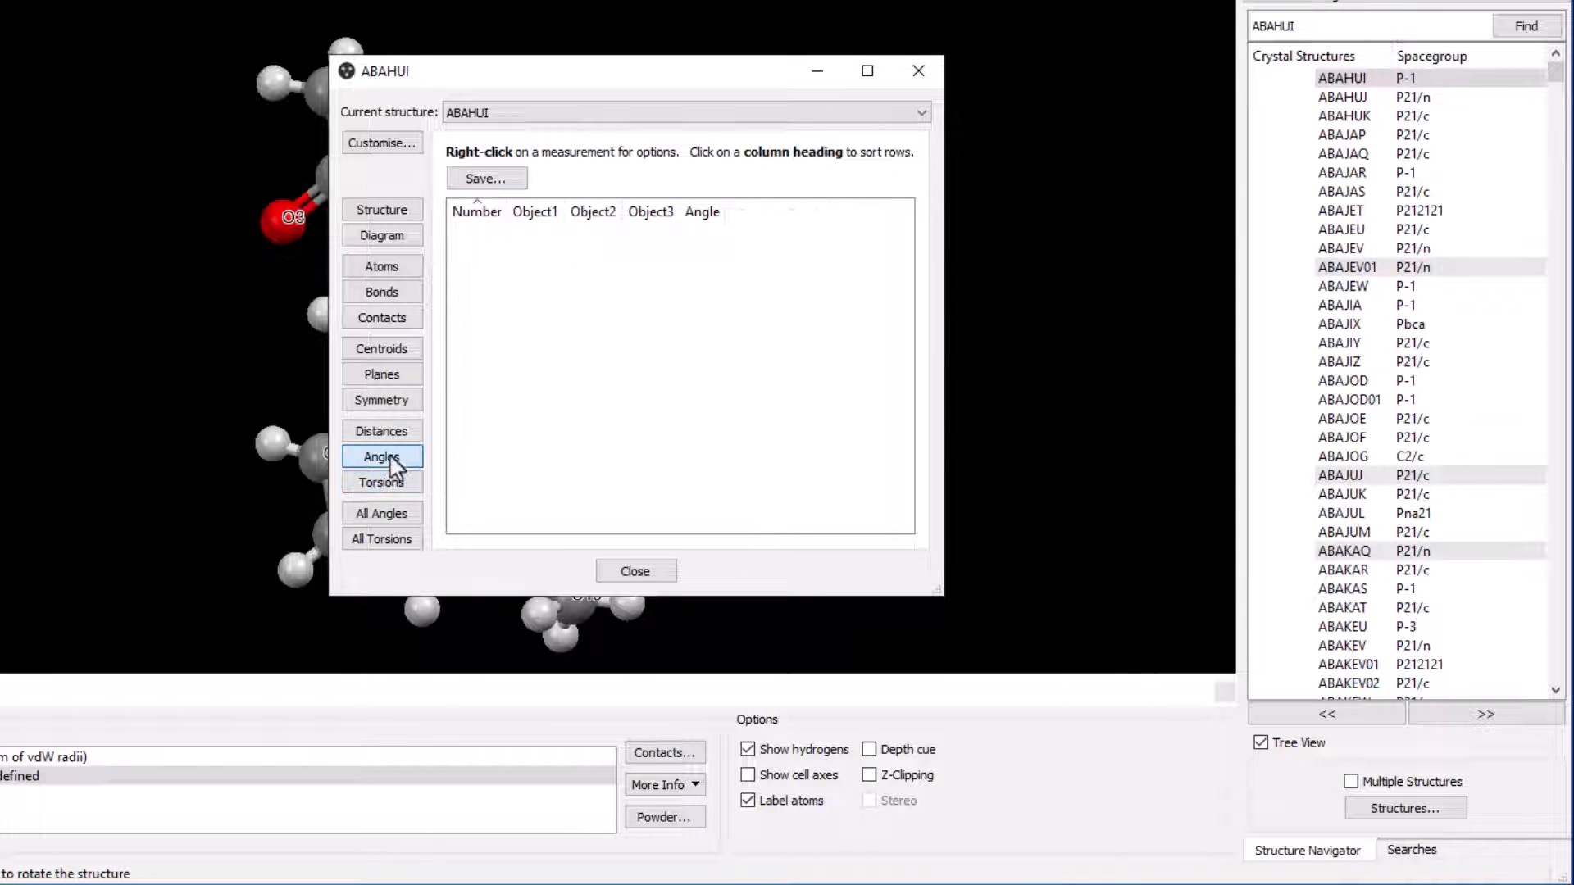
left_click(390, 434)
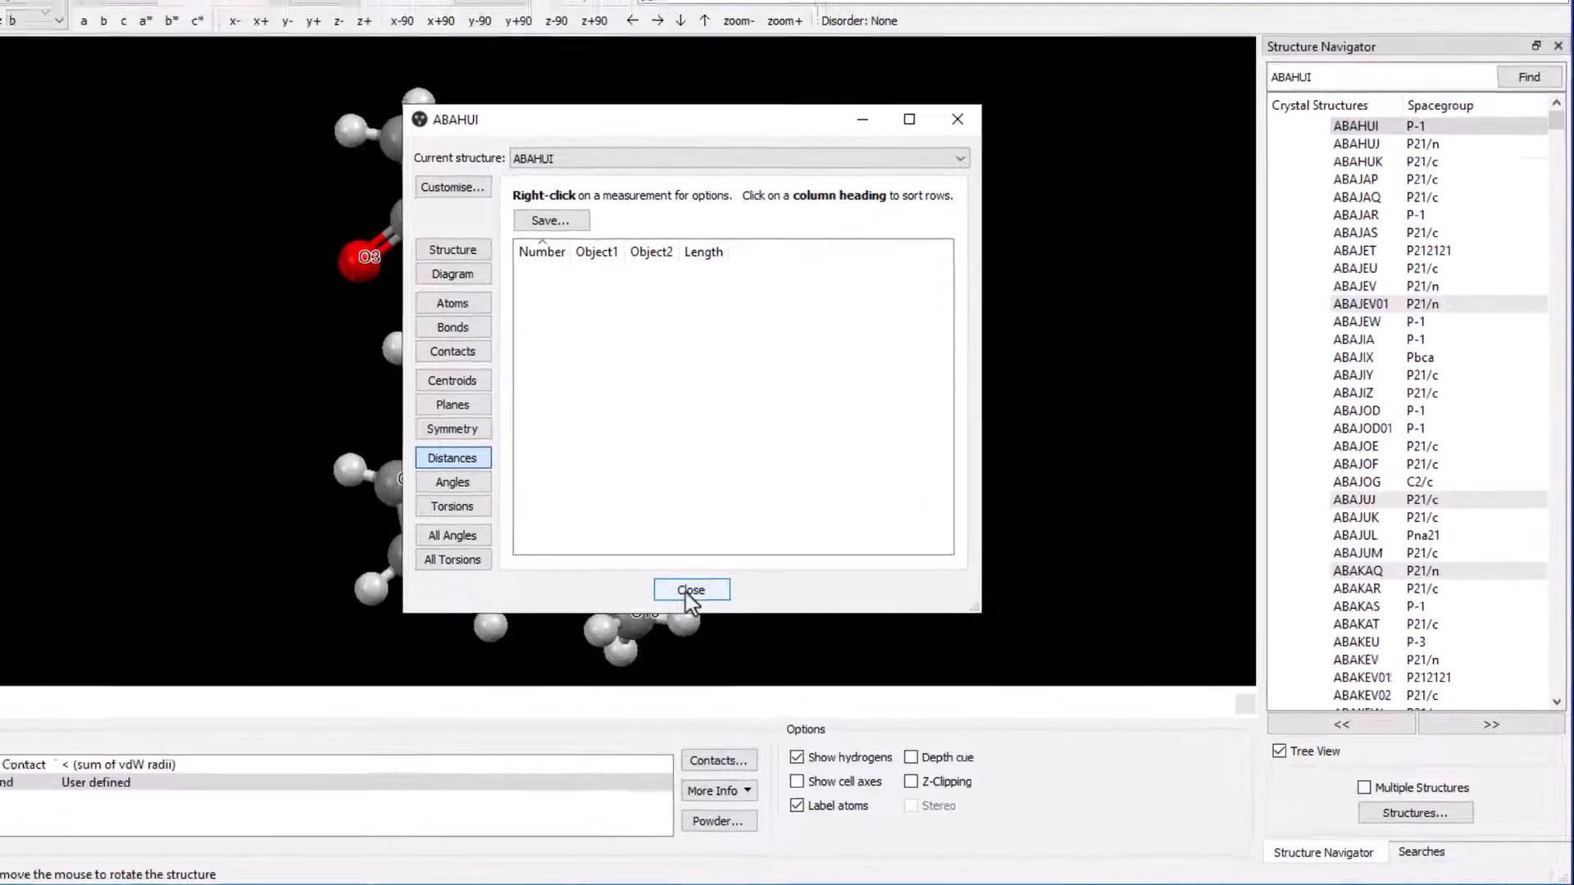
left_click(635, 571)
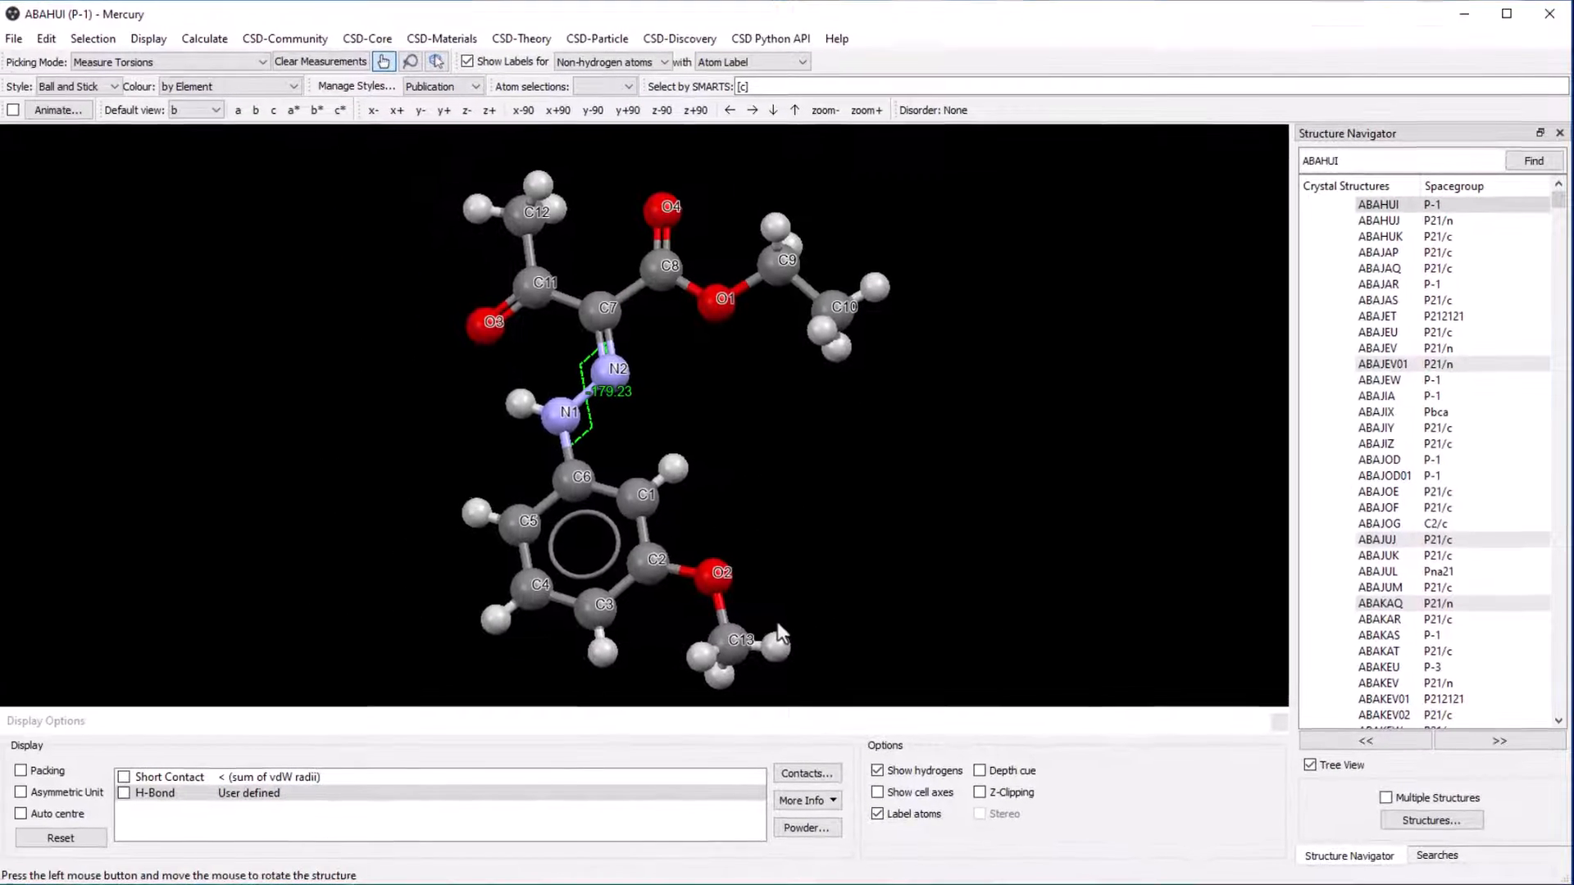
left_click(347, 64)
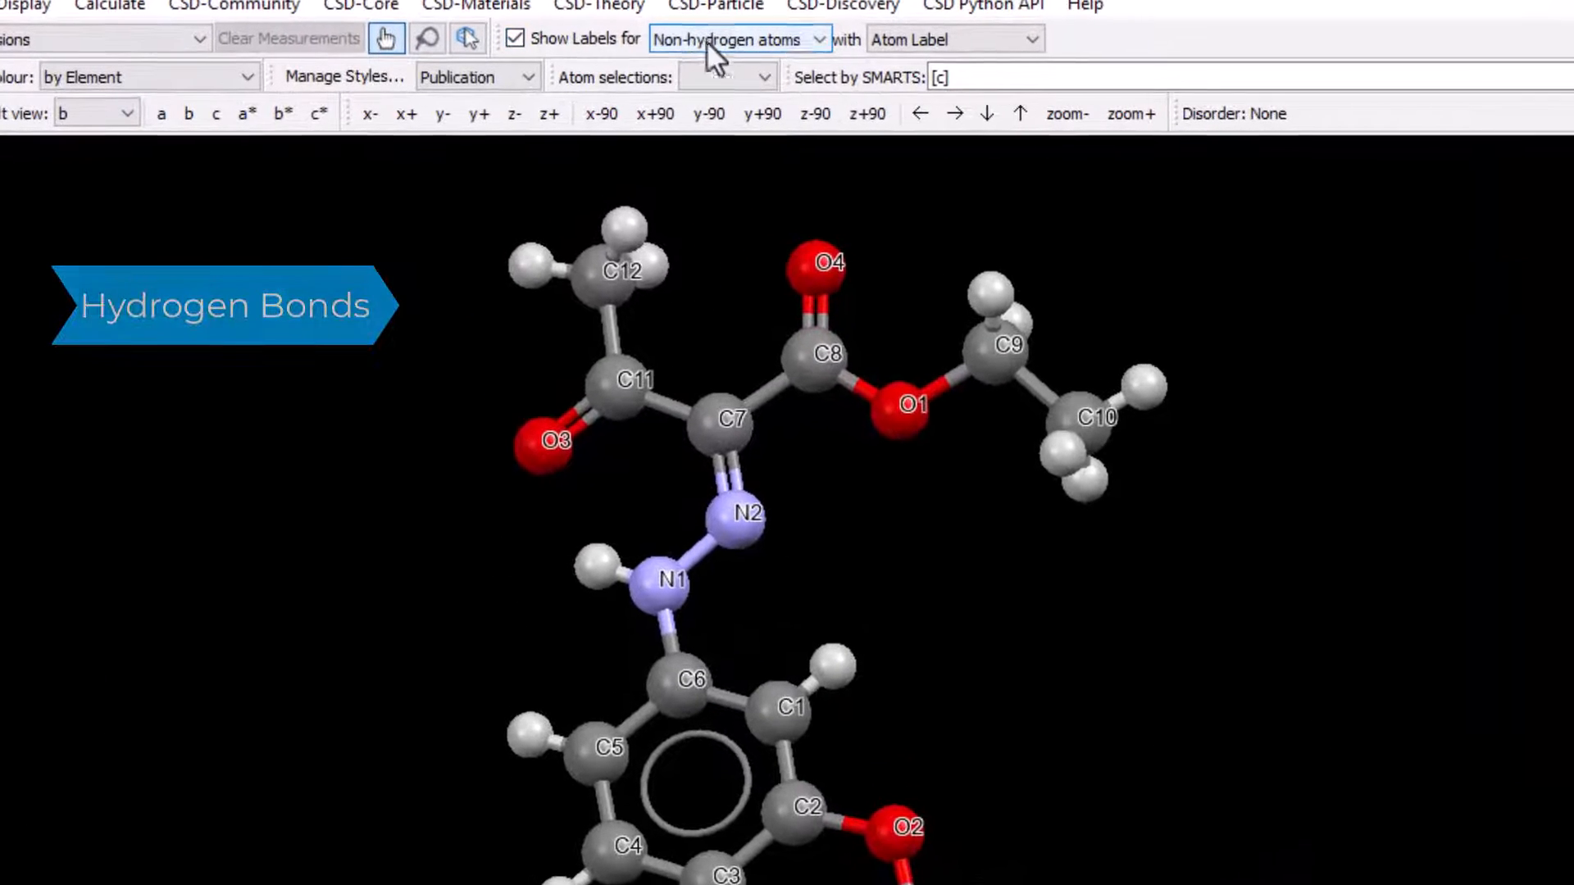
- Show labels for all atoms and turn on the display of user-defined H-Bond contacts
left_click(799, 41)
left_click(774, 64)
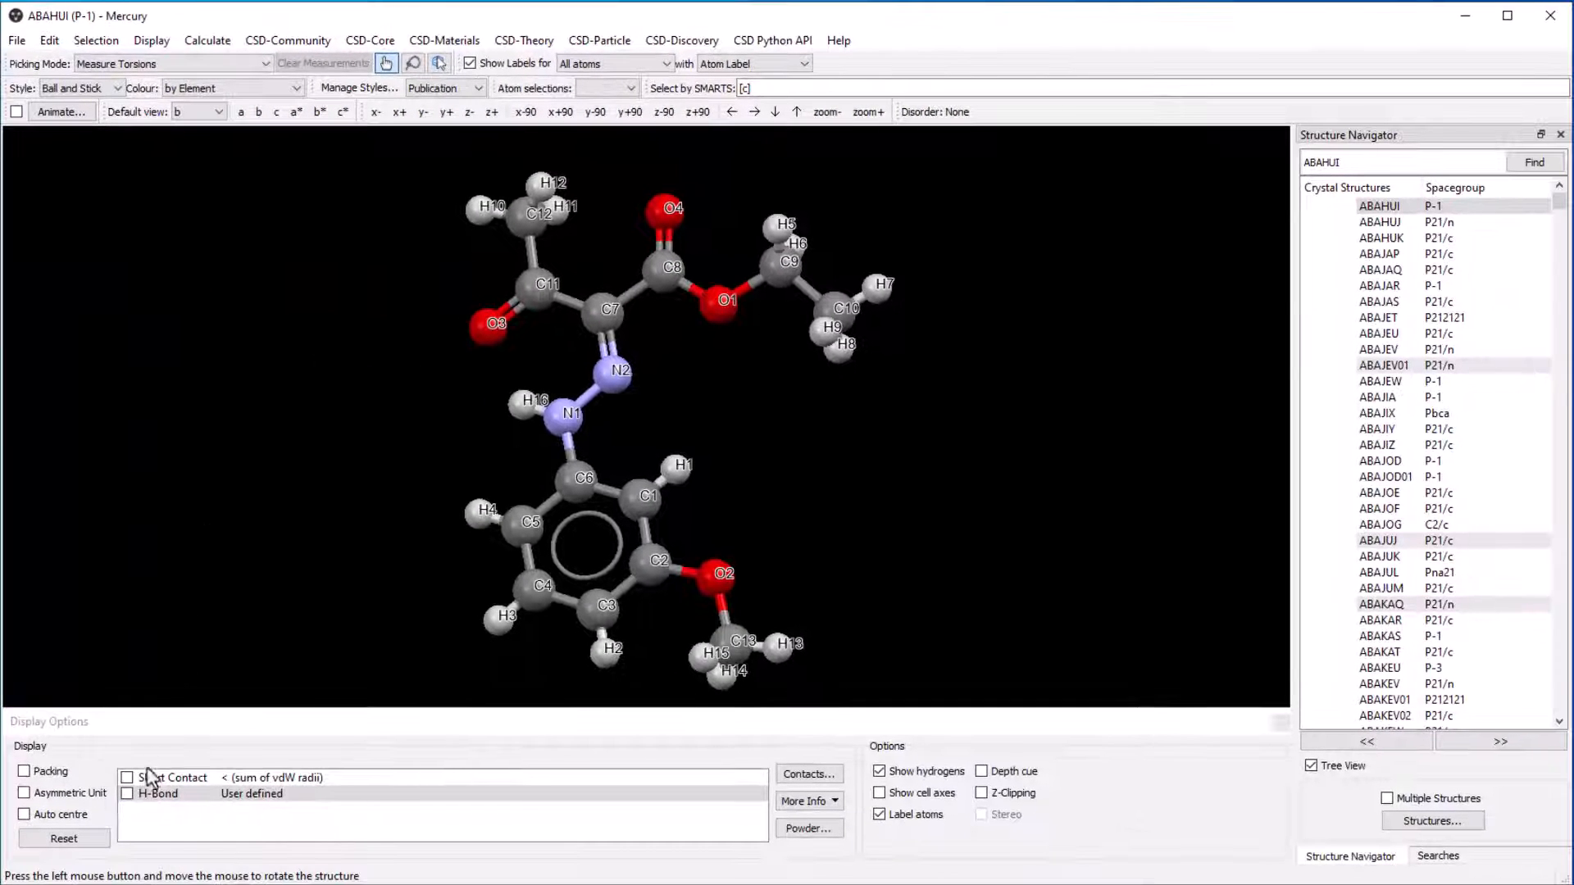
left_click(130, 795)
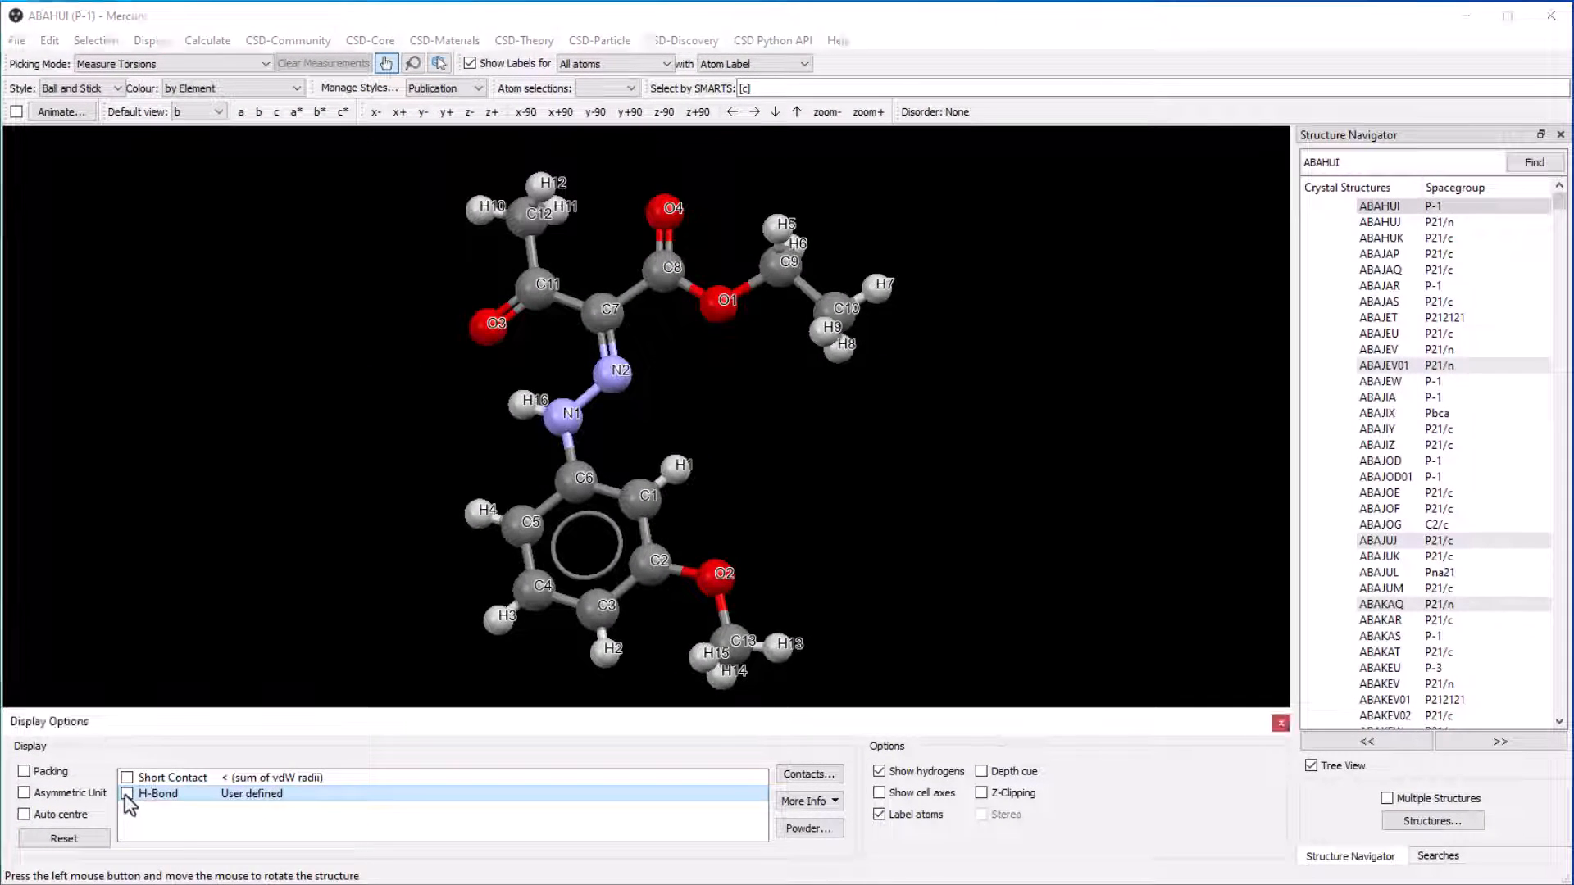
left_click(128, 795)
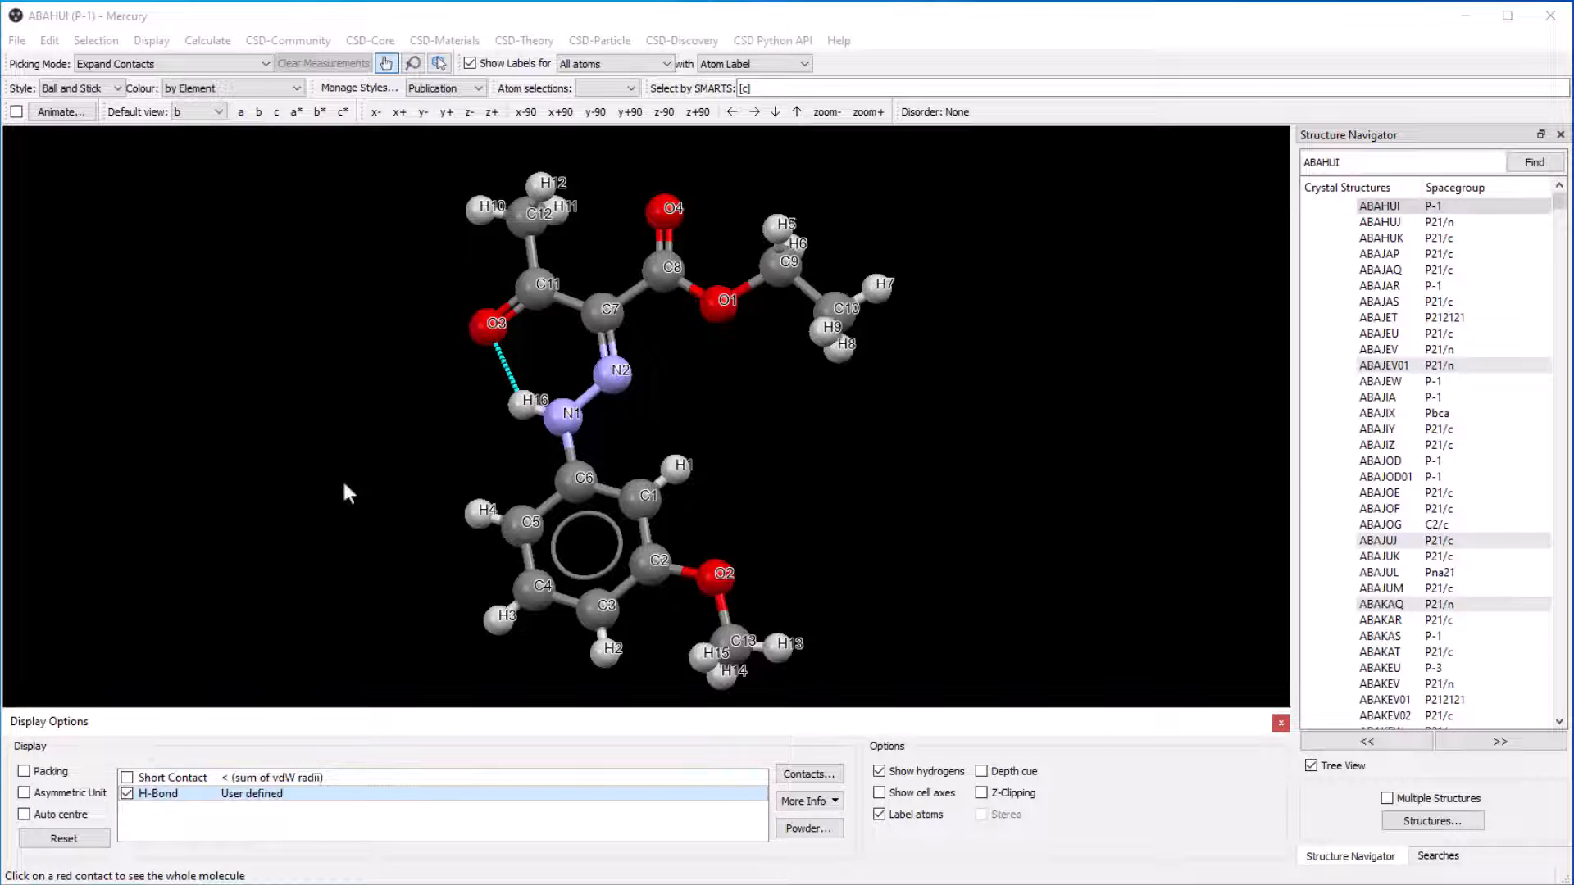
- Measure the hydrogen bond distance between atoms O3 and H16
right_click_drag(342, 479, 360, 387)
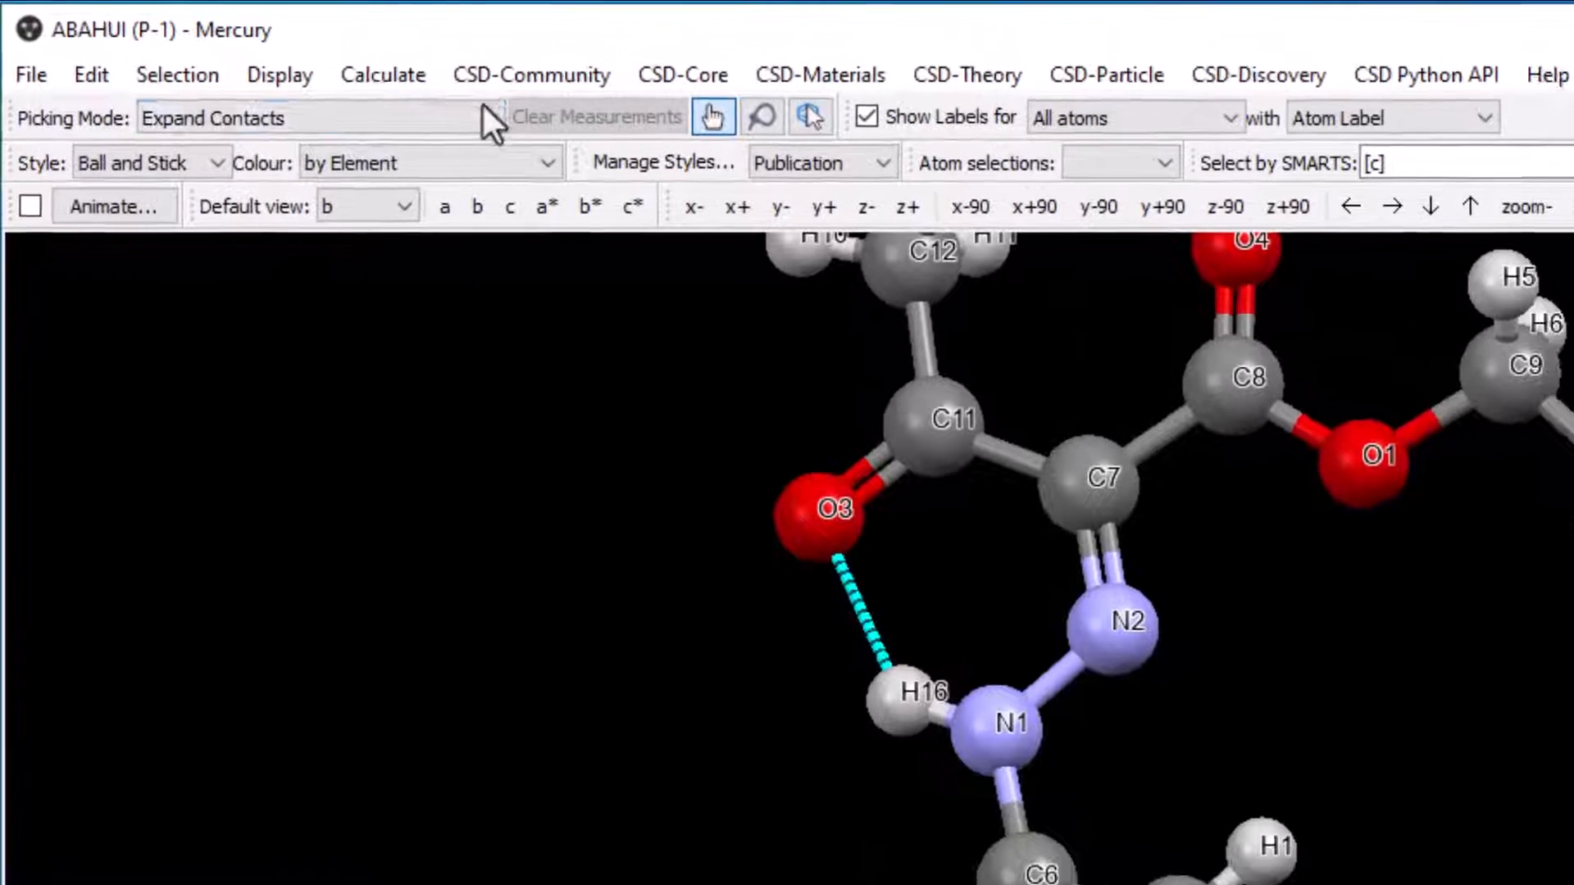
left_click(486, 119)
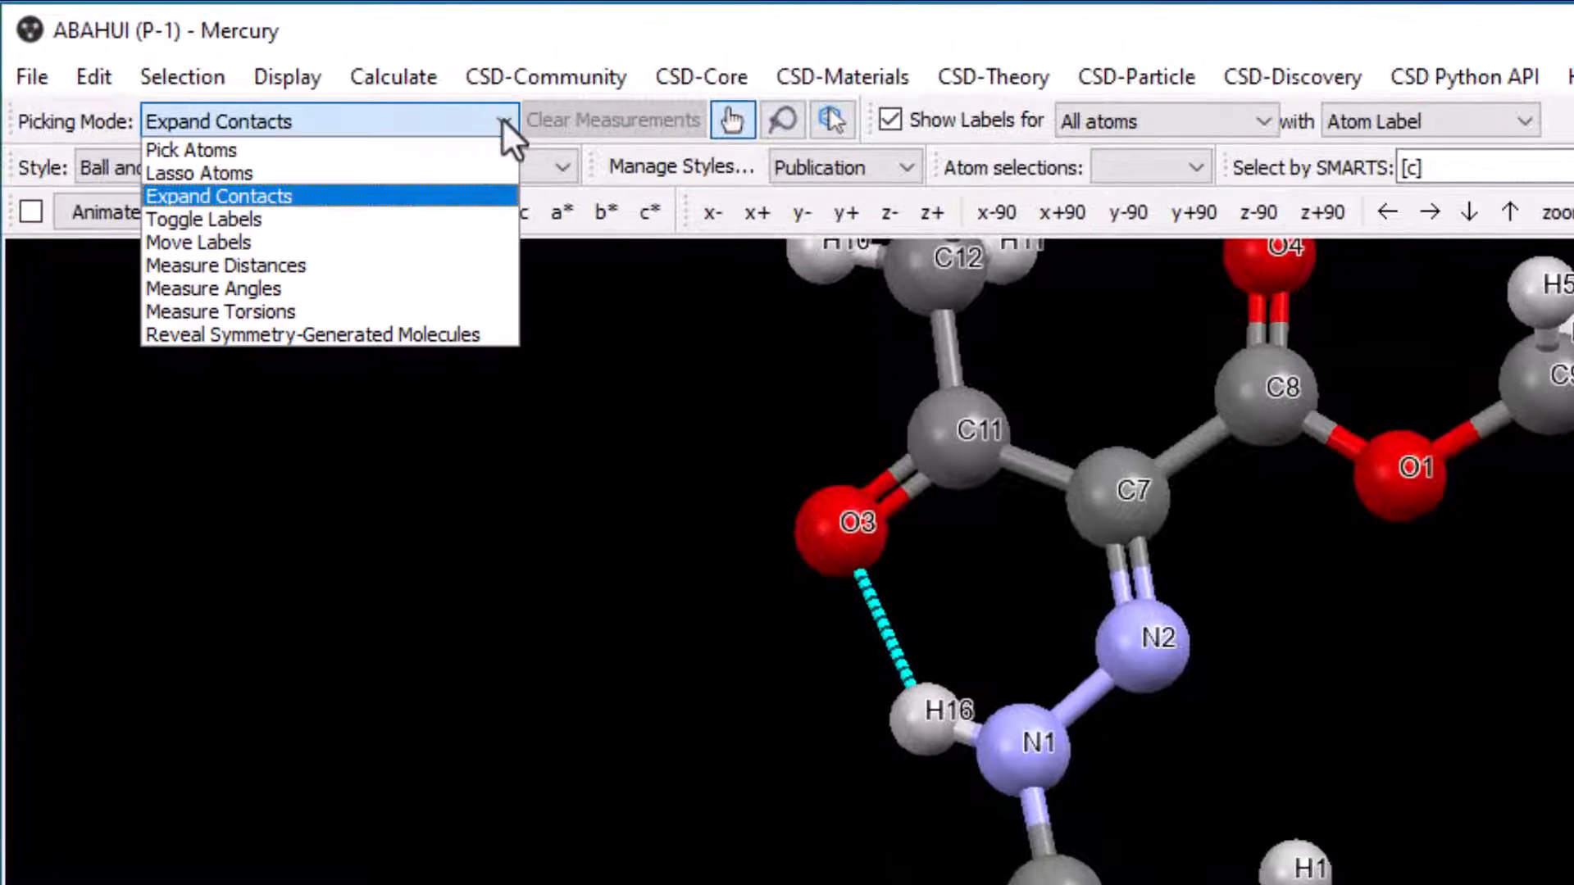
left_click(378, 263)
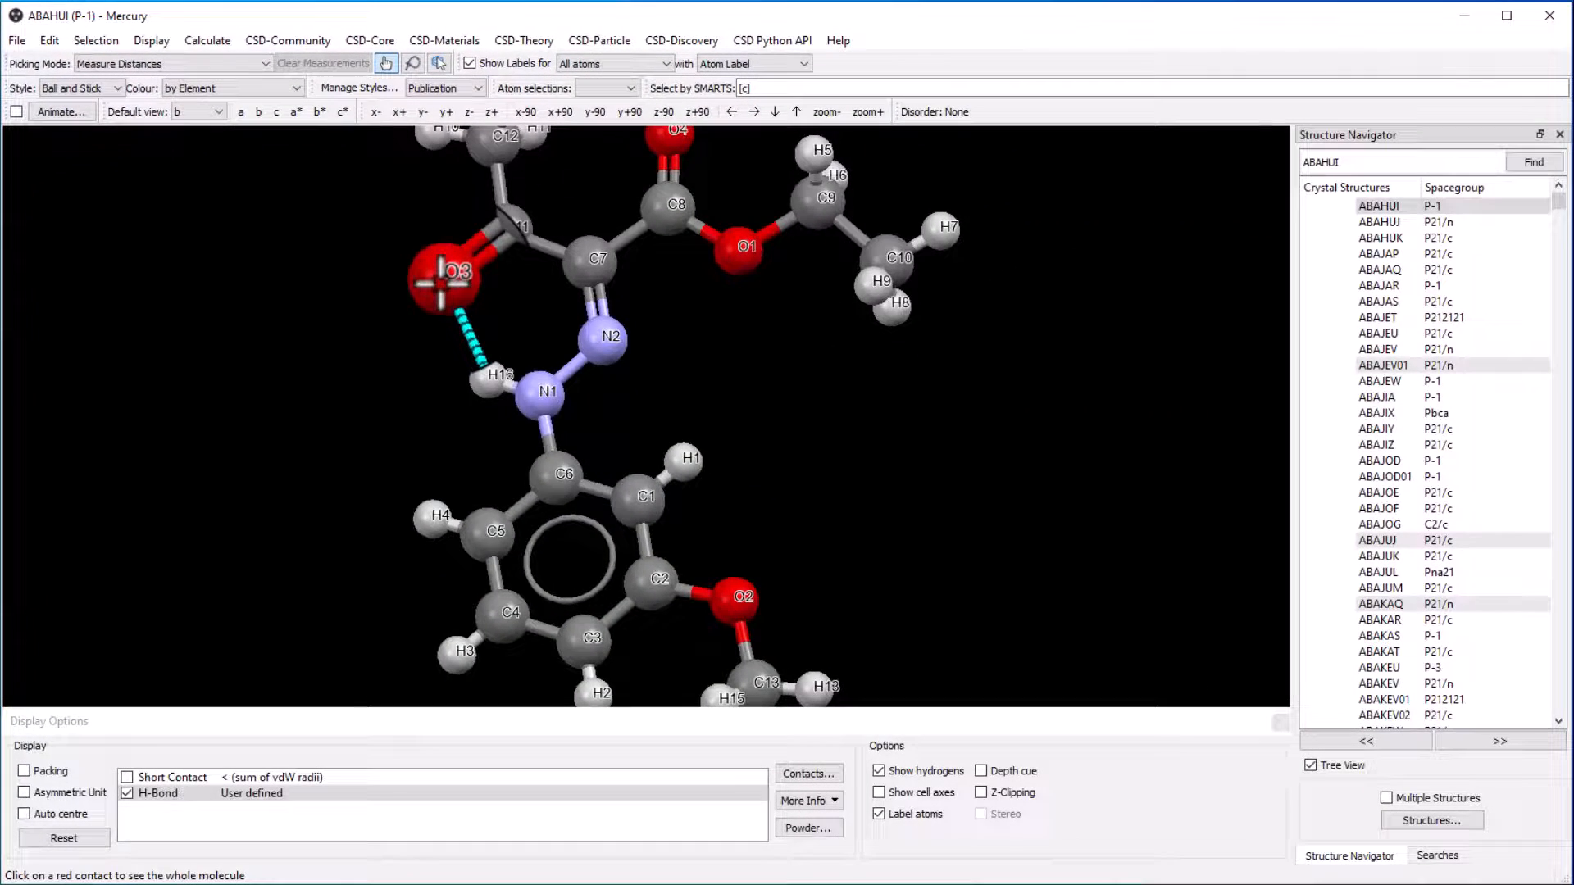
left_click(623, 382)
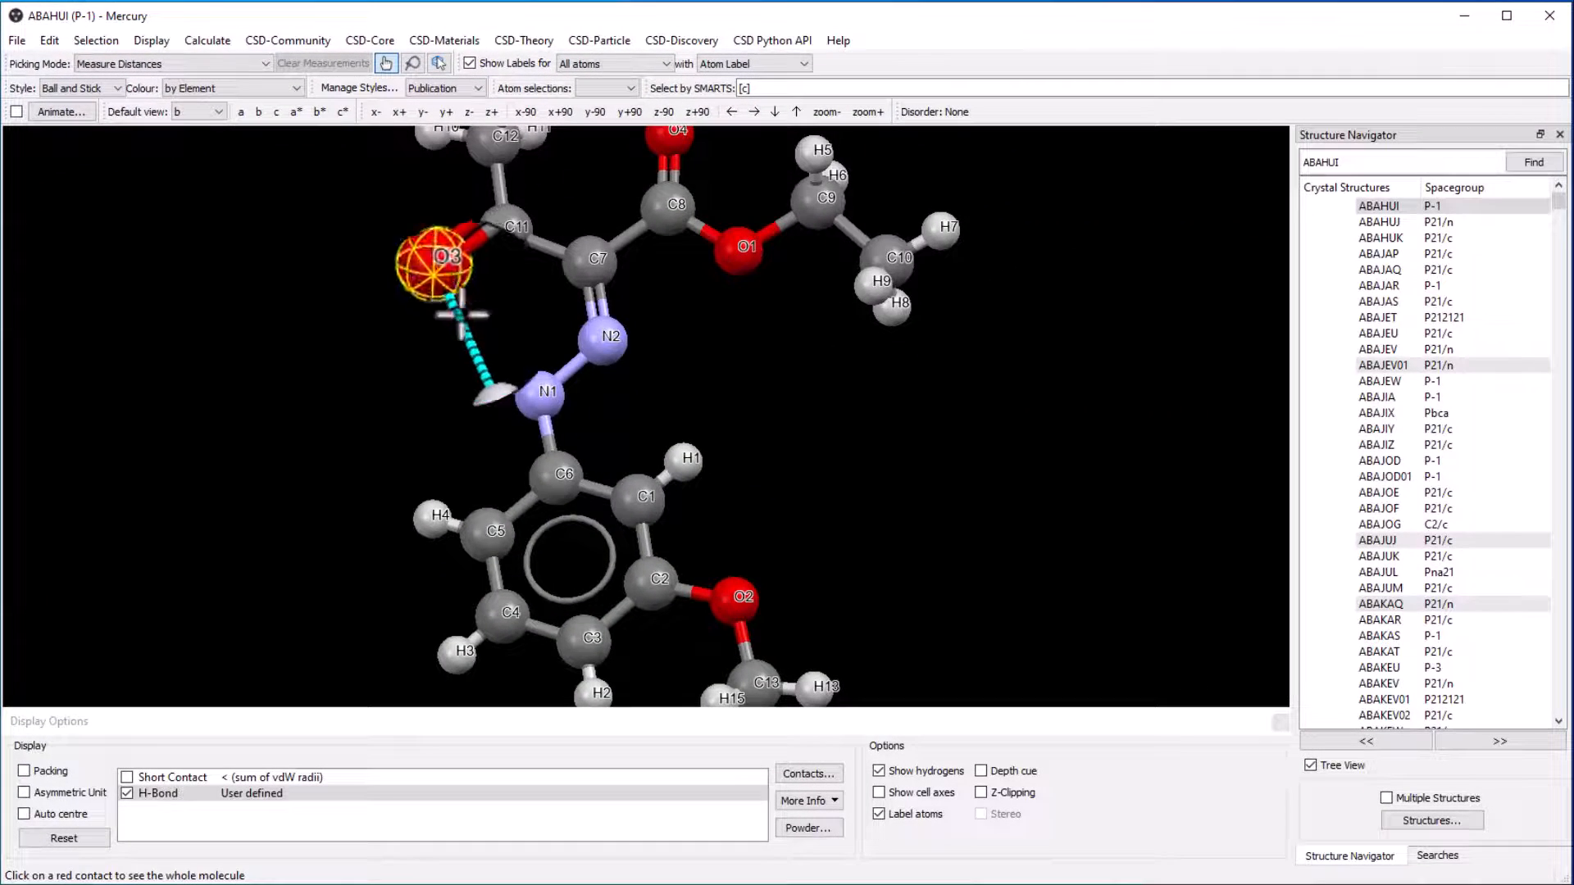
left_click(684, 525)
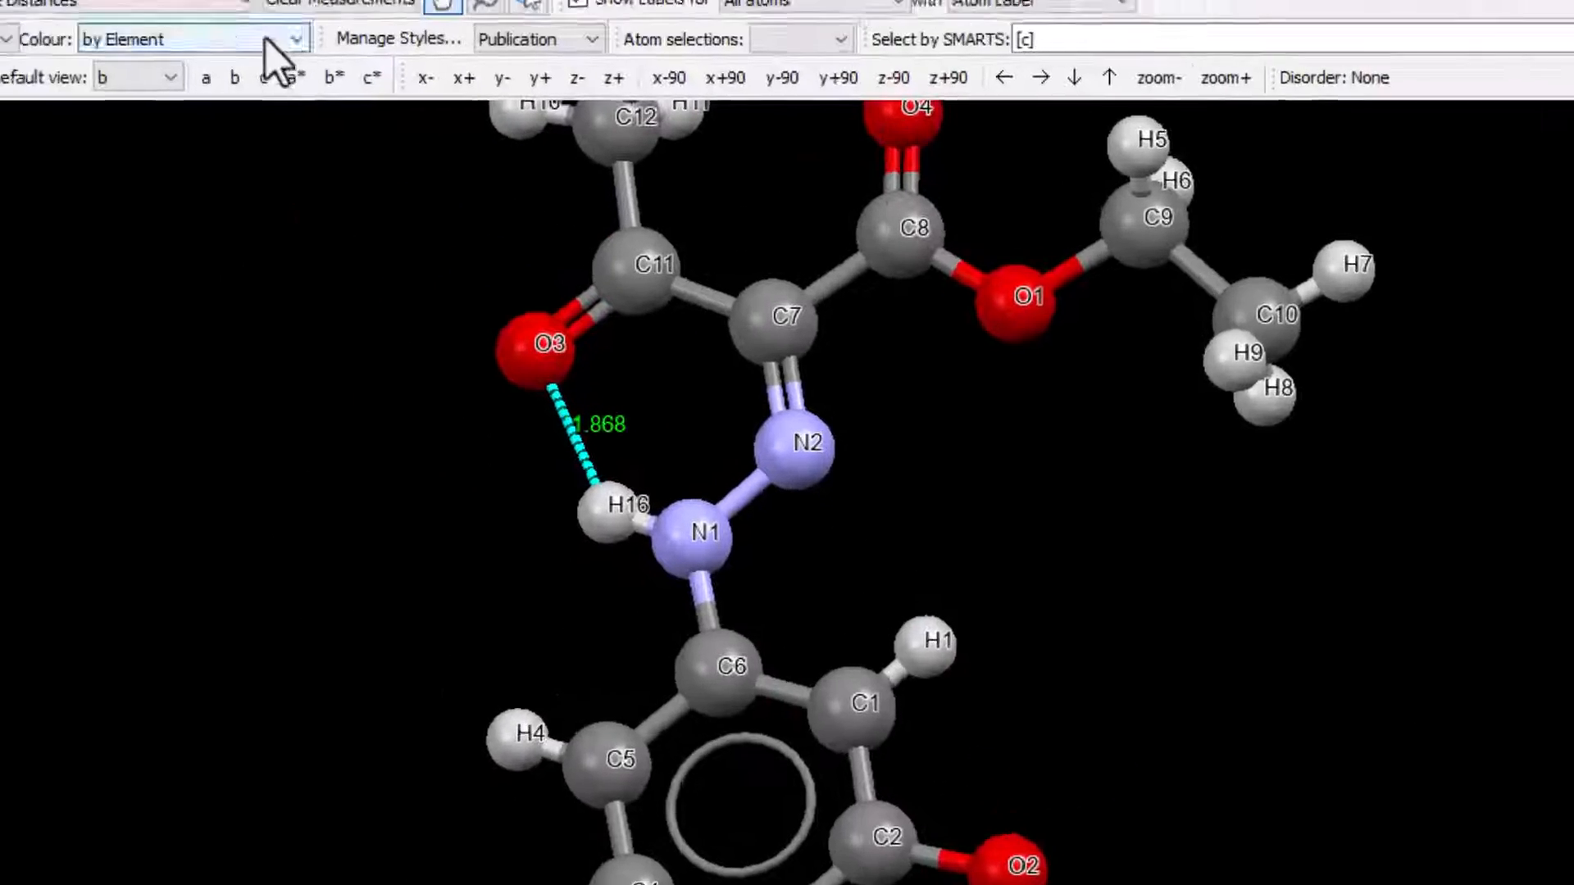
- Measure the hydrogen bond angle defined by atoms O3, H16 and N1
left_click(507, 125)
left_click(348, 291)
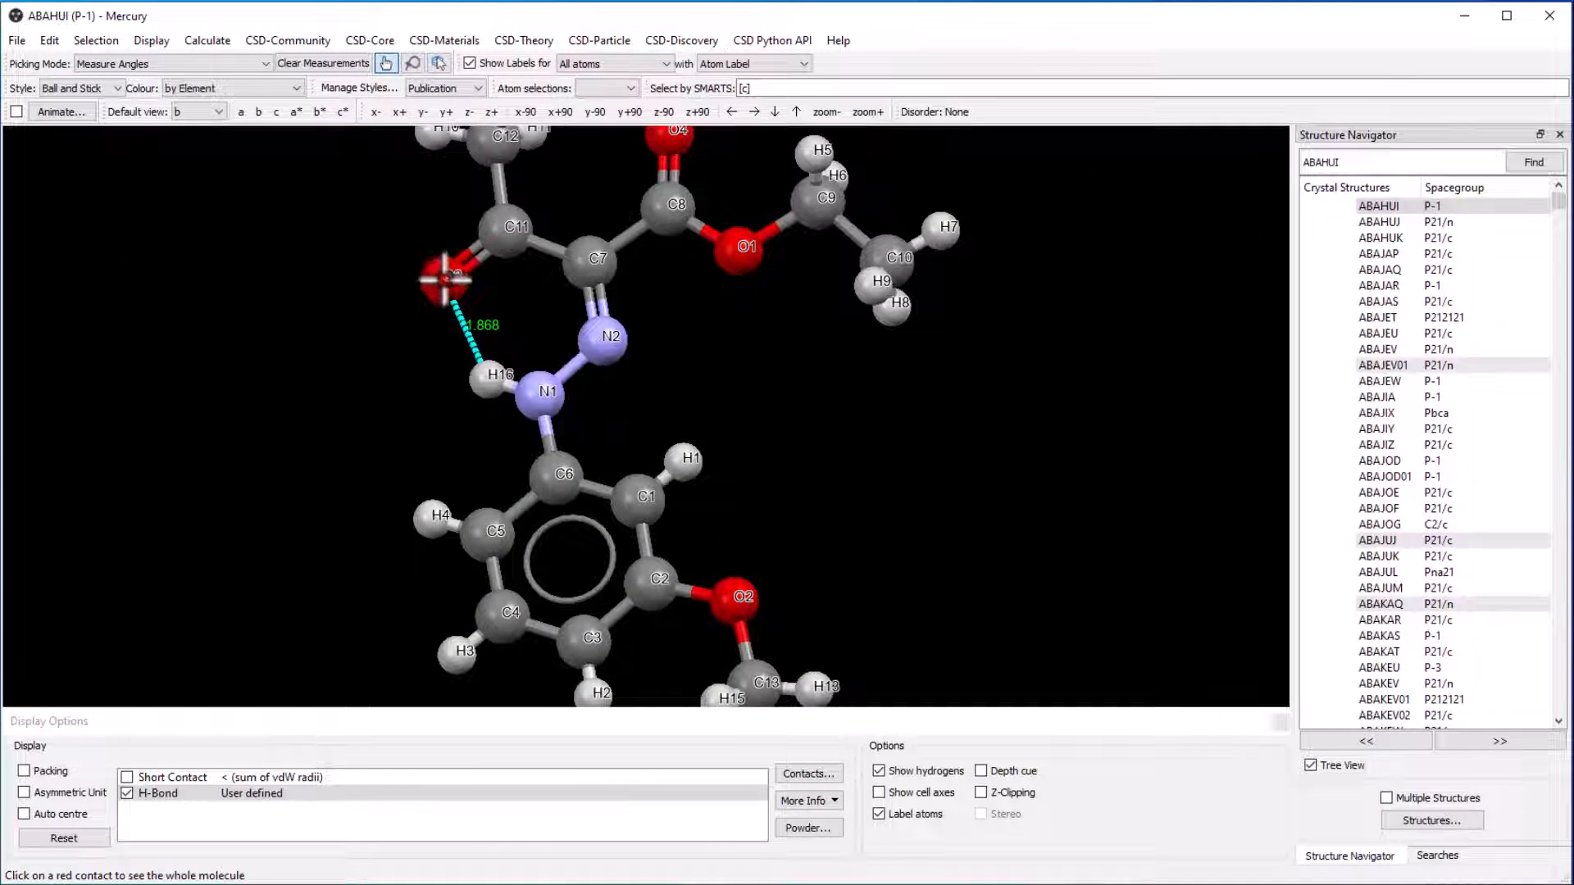
left_click(445, 278)
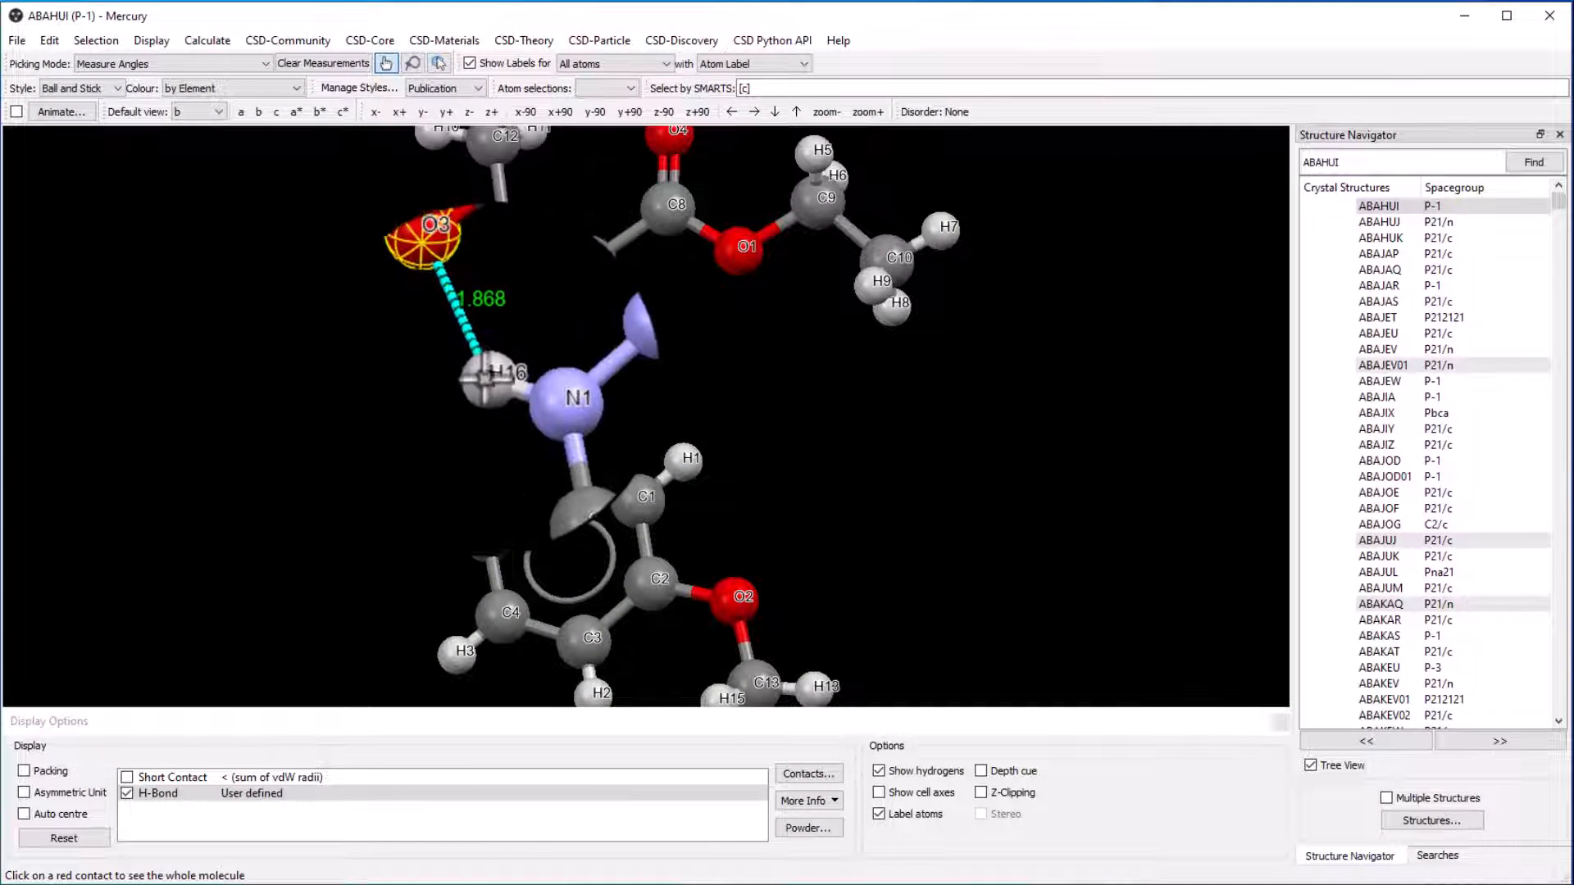
left_click(497, 371)
left_click(547, 396)
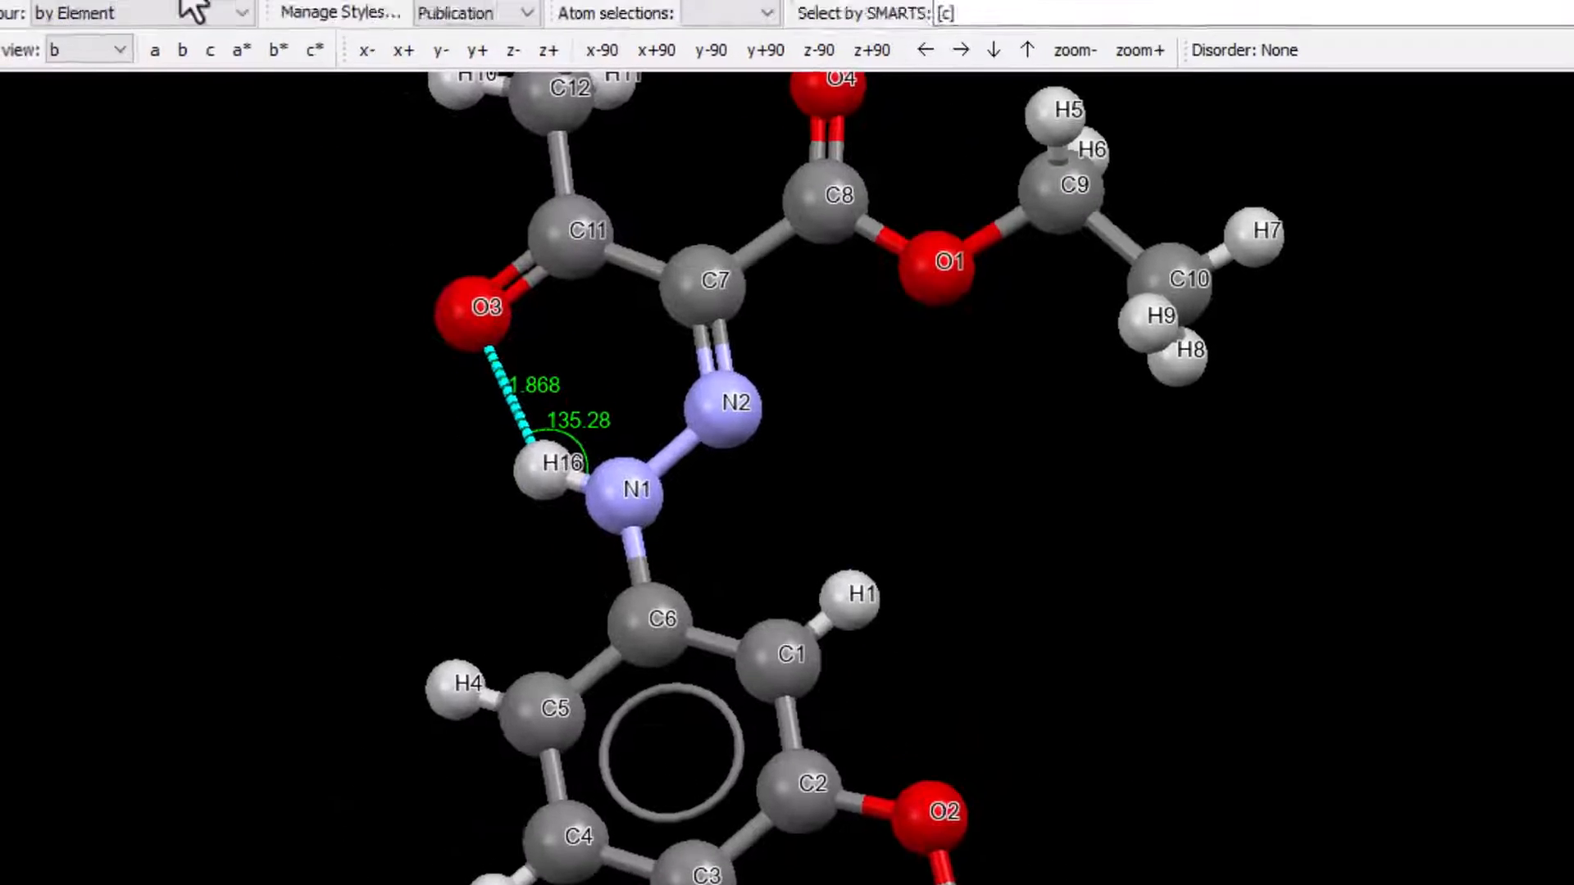
- Set the picking mode back to Pick Atoms and load the crystal structure HXACAN
left_click(449, 123)
left_click(443, 149)
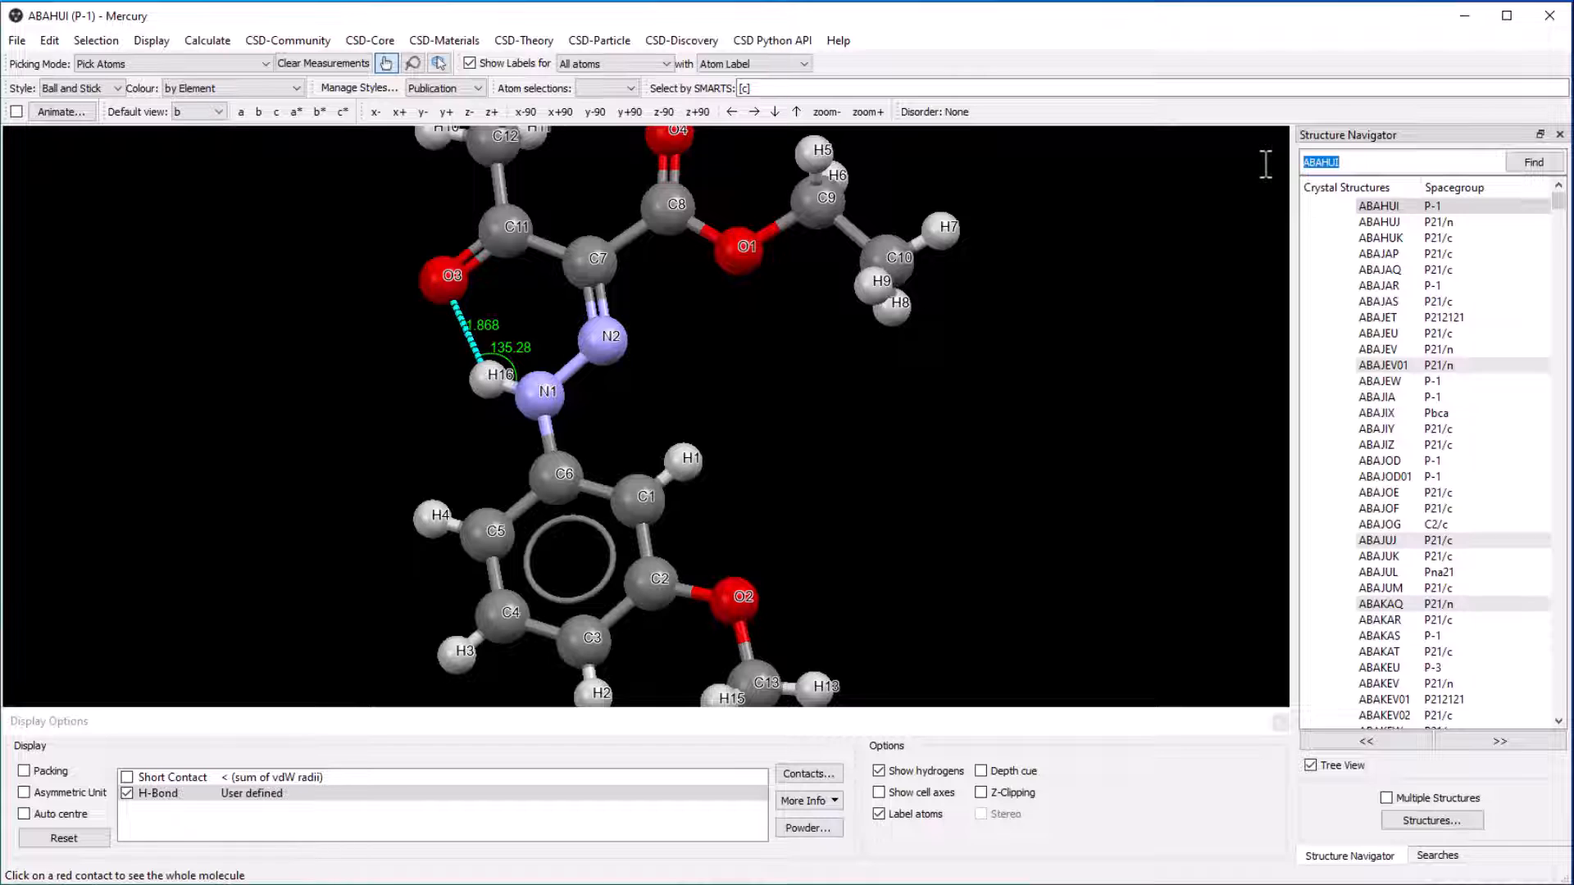
type("HXAC")
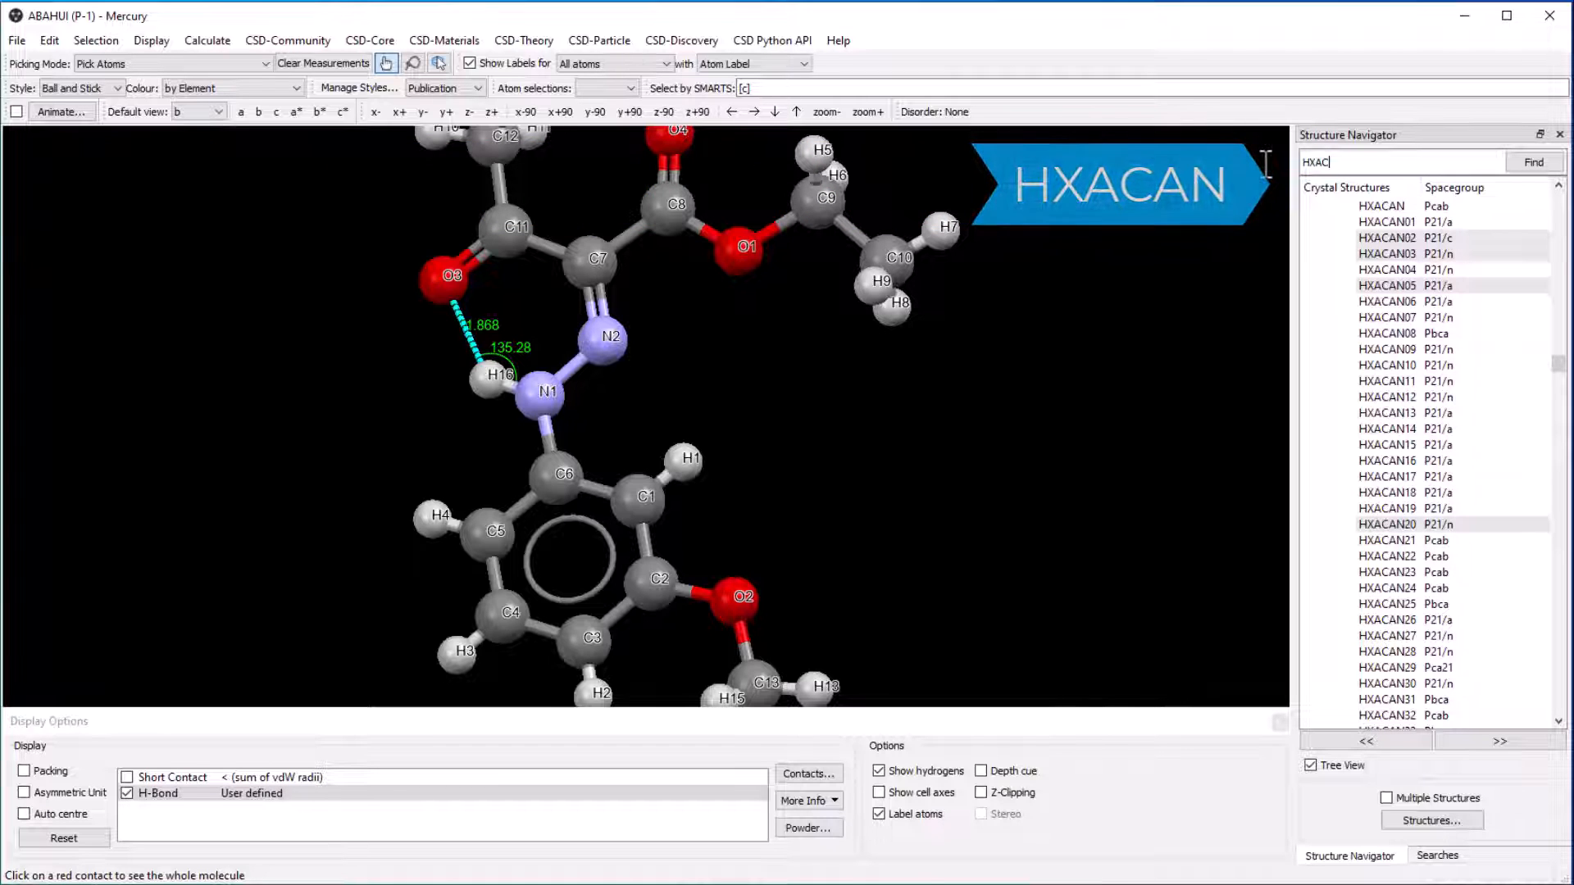
type("AN")
key("Return")
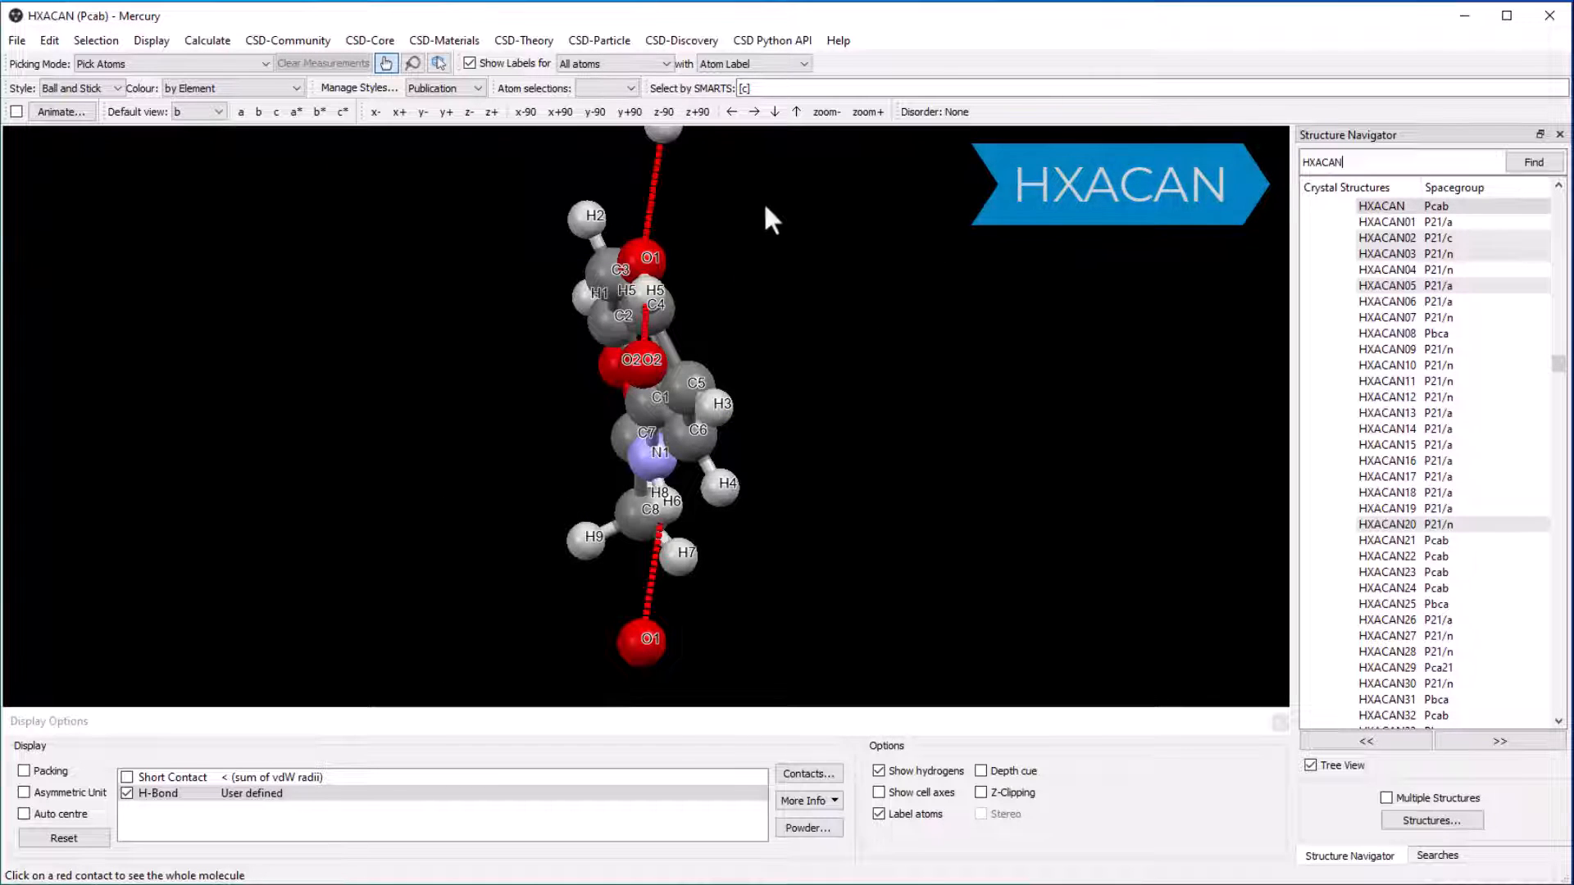
- Expand the hydrogen bond contact between H6 and O1 to bring in the neighbouring HXACAN molecule
left_click_drag(691, 184, 905, 167)
left_click_drag(906, 396, 883, 452)
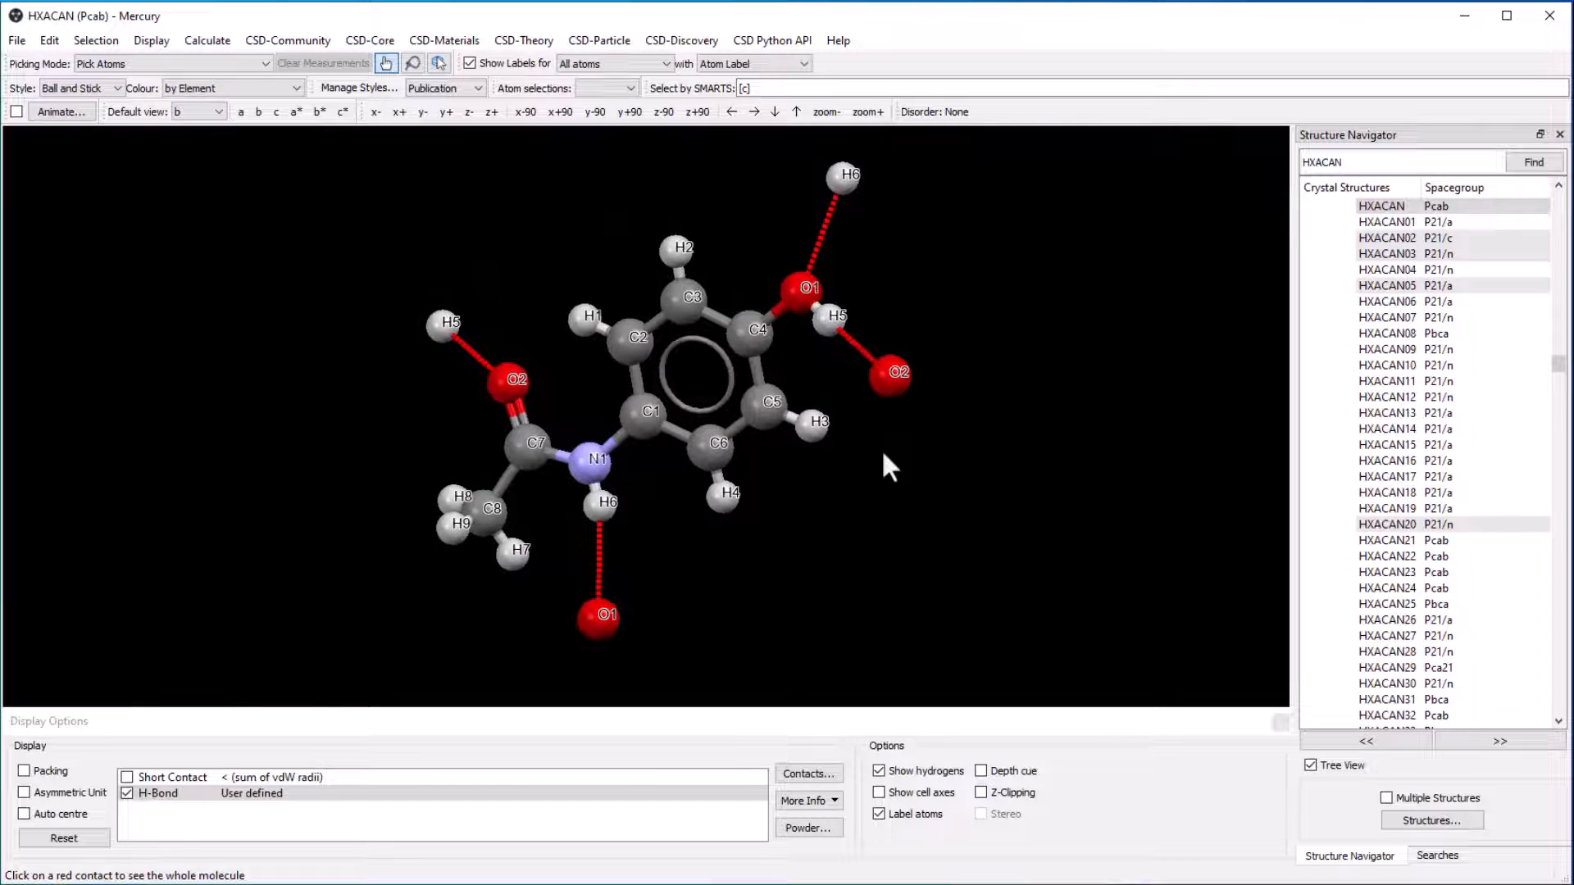
left_click(599, 583)
left_click_drag(788, 533, 1001, 333)
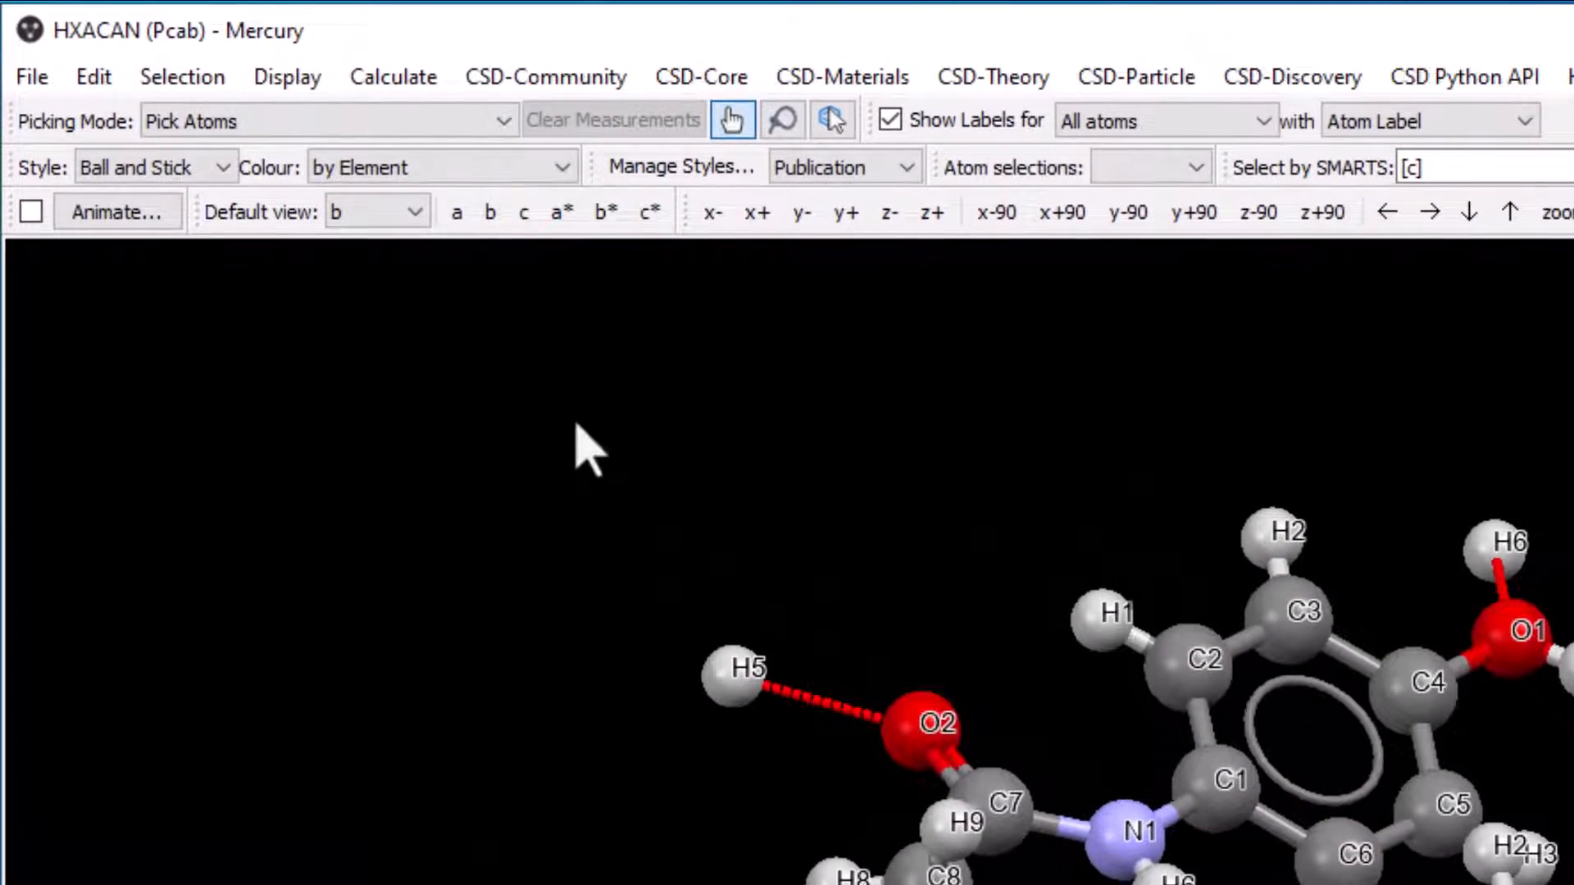
- Measure the intermolecular hydrogen bond distance between H6 and O1, and clear the measurement
left_click(503, 123)
left_click(368, 261)
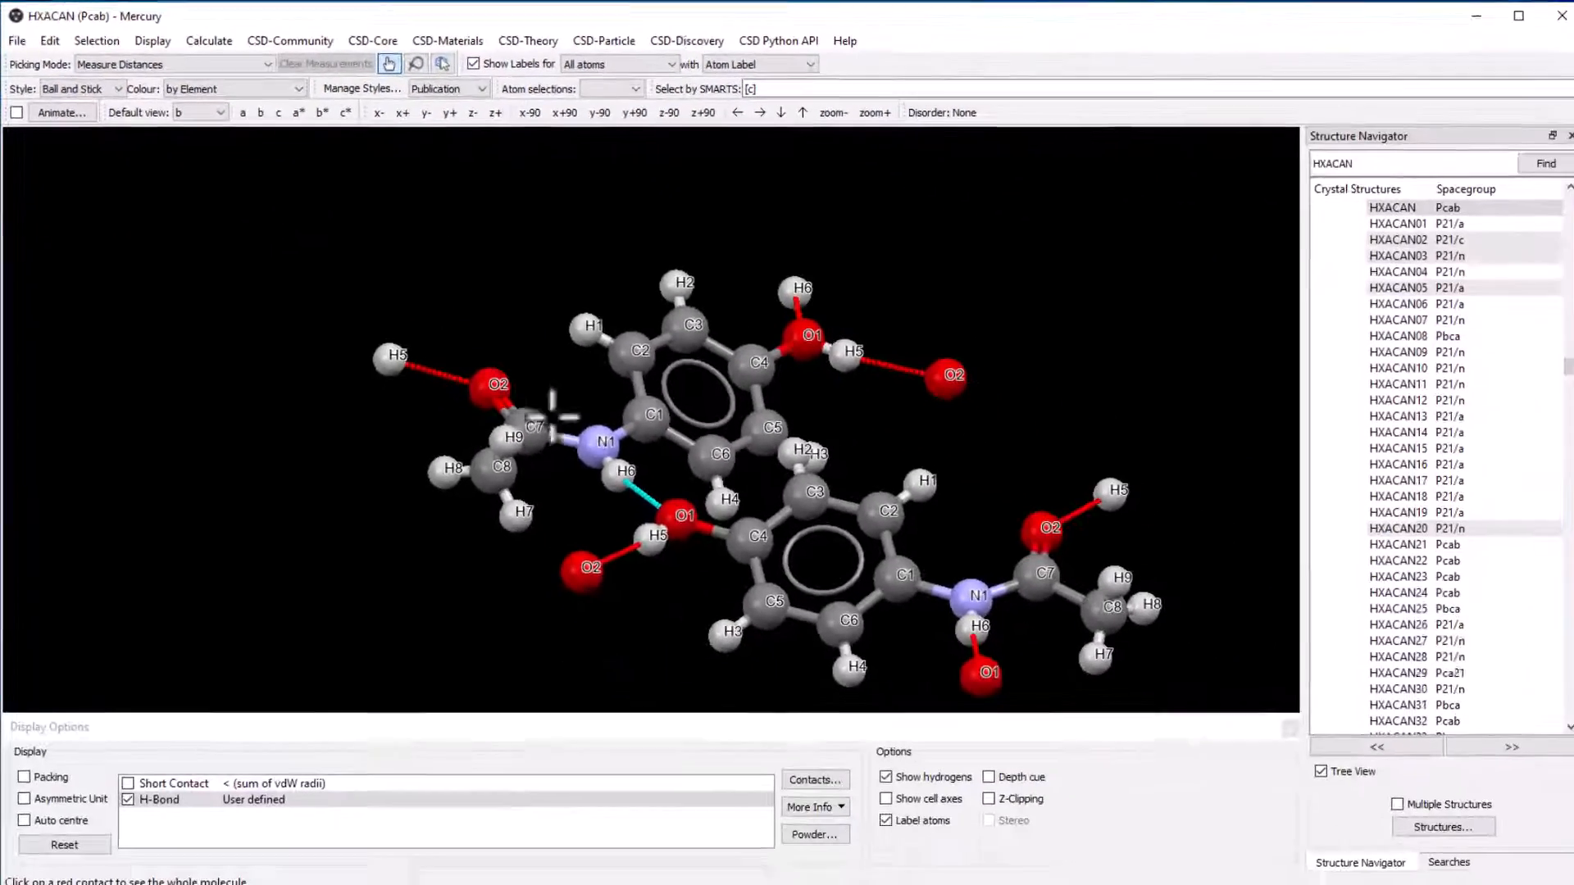
left_click(956, 735)
left_click(676, 528)
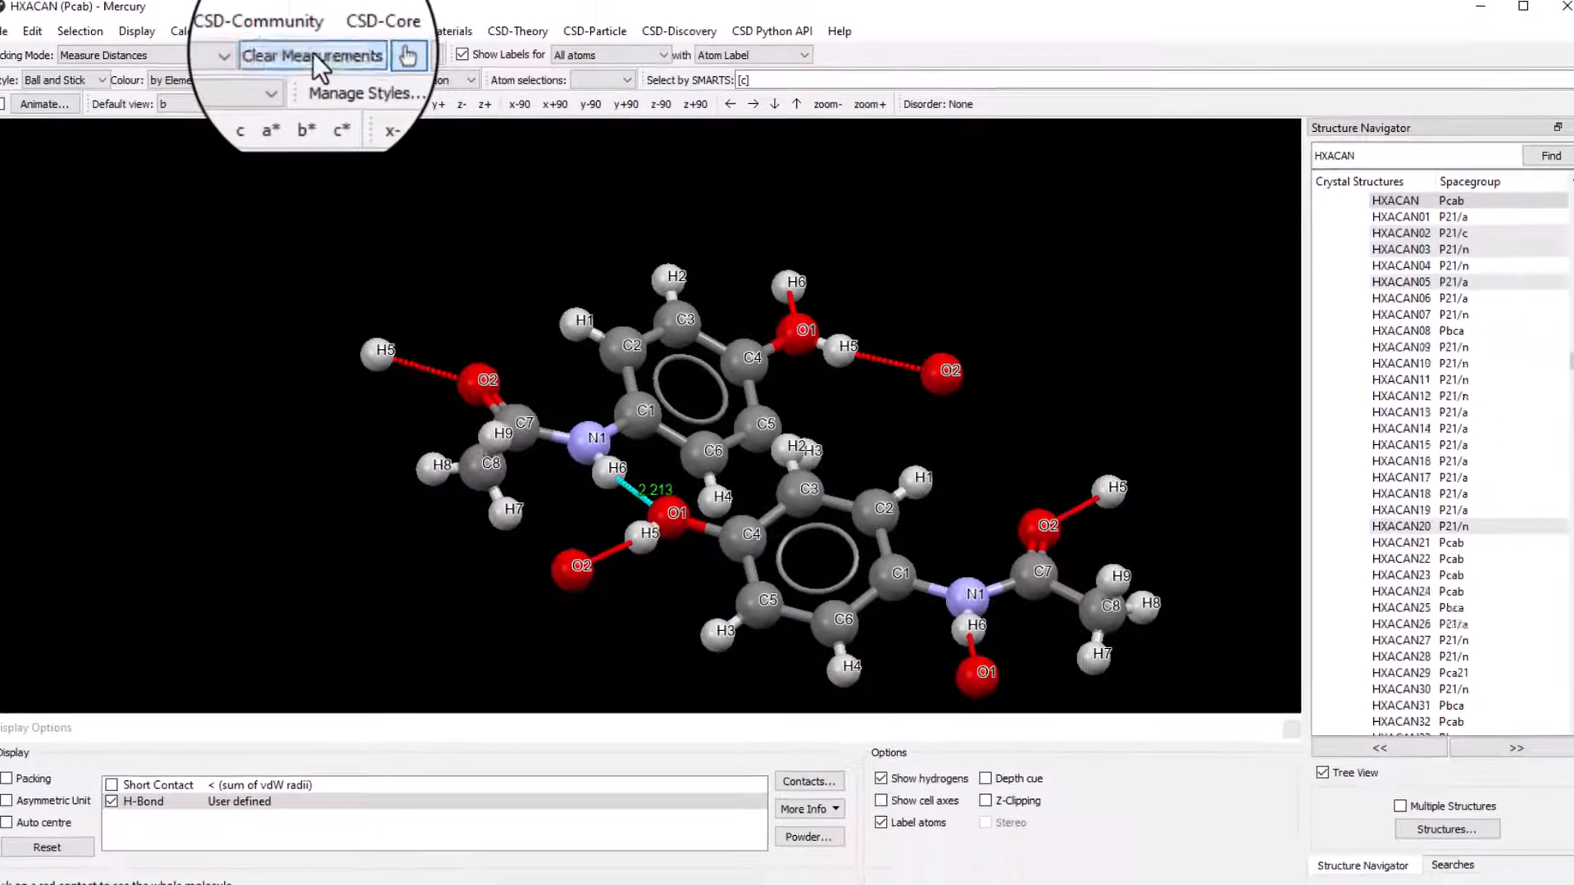
left_click(323, 63)
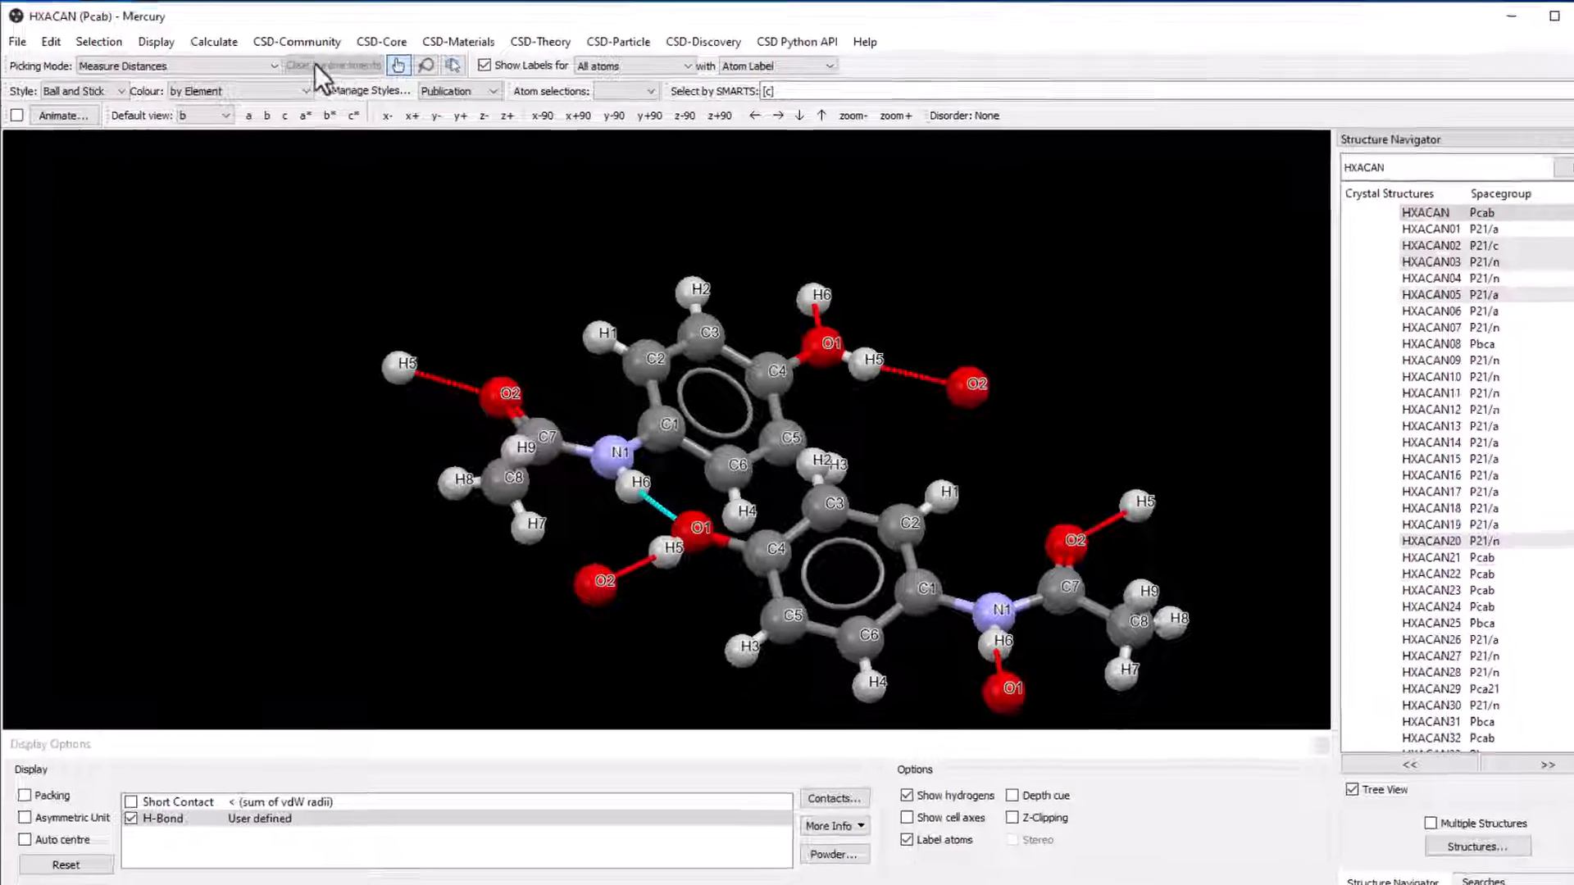
- Measure the intermolecular hydrogen bond angle defined by atoms N1, H6 and O1
left_click(263, 63)
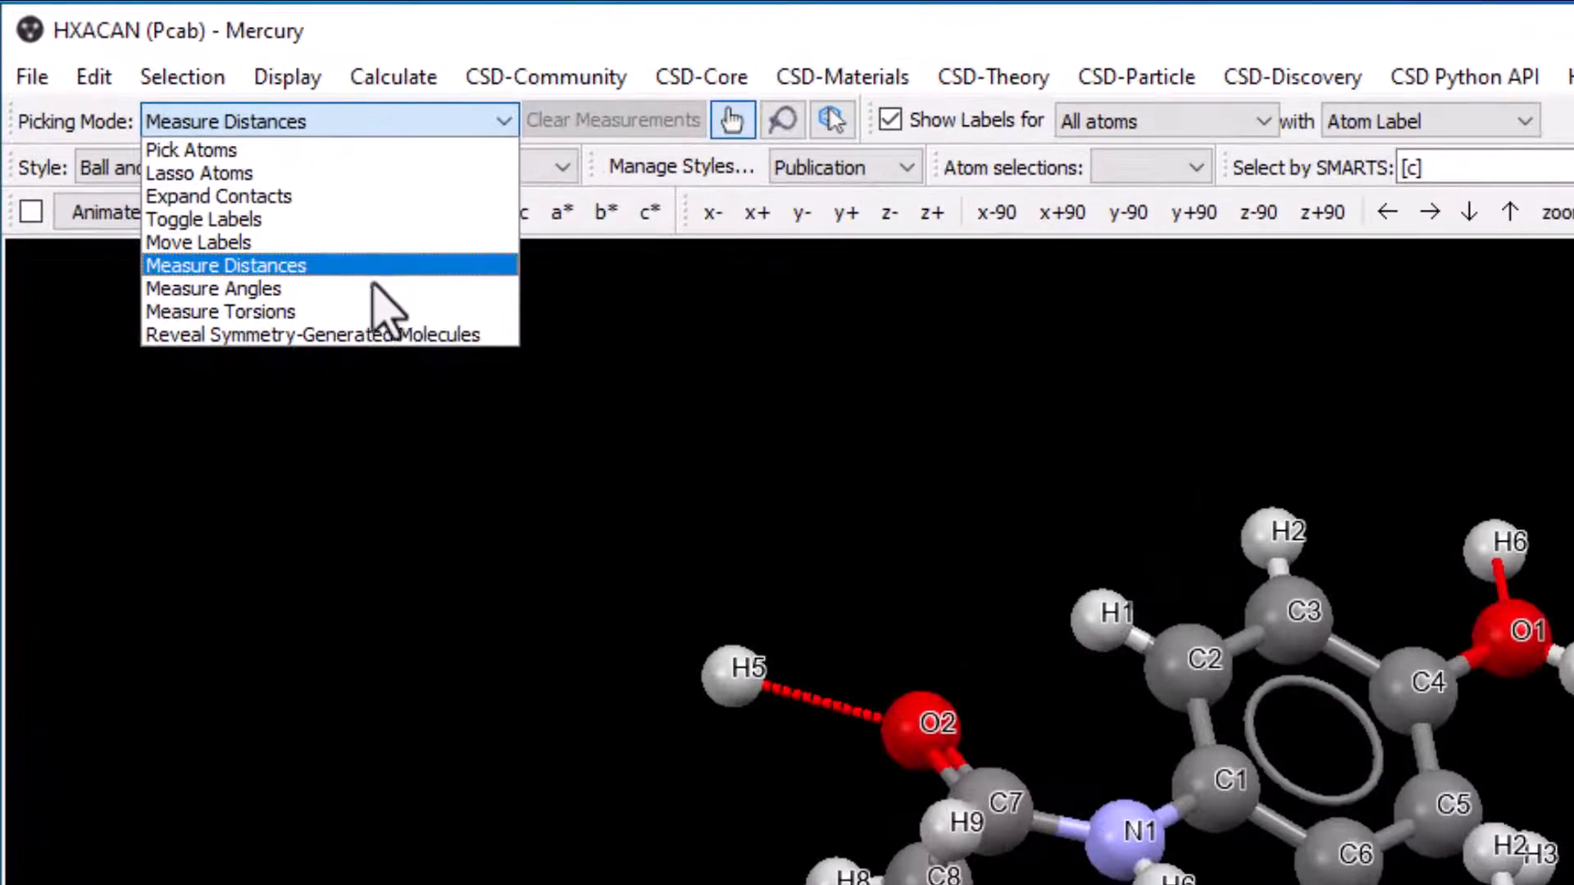
left_click(197, 154)
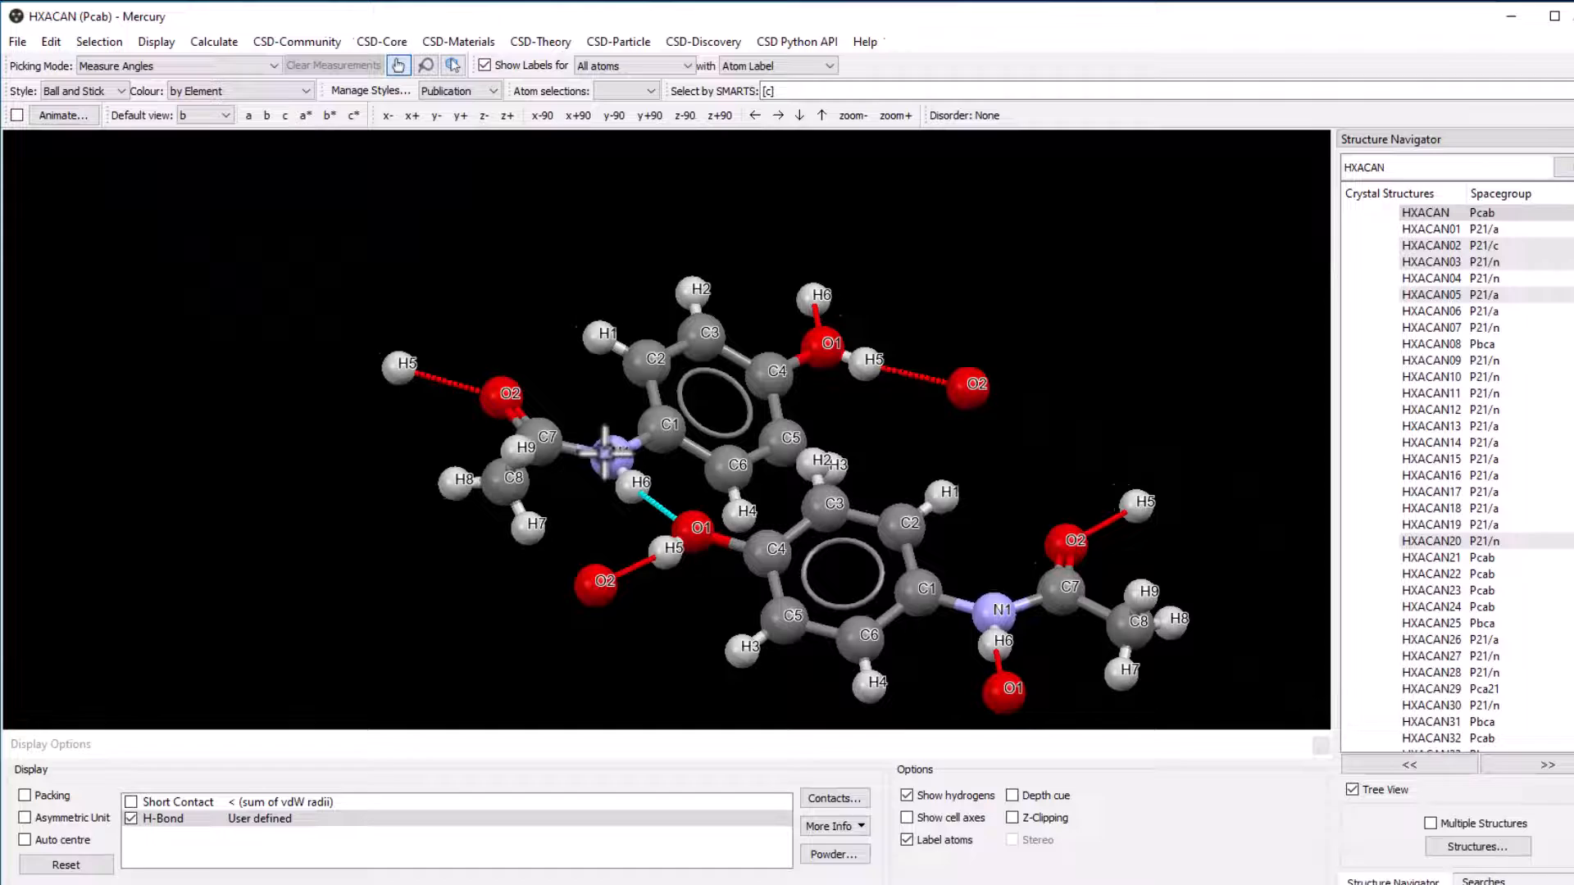
left_click(1126, 841)
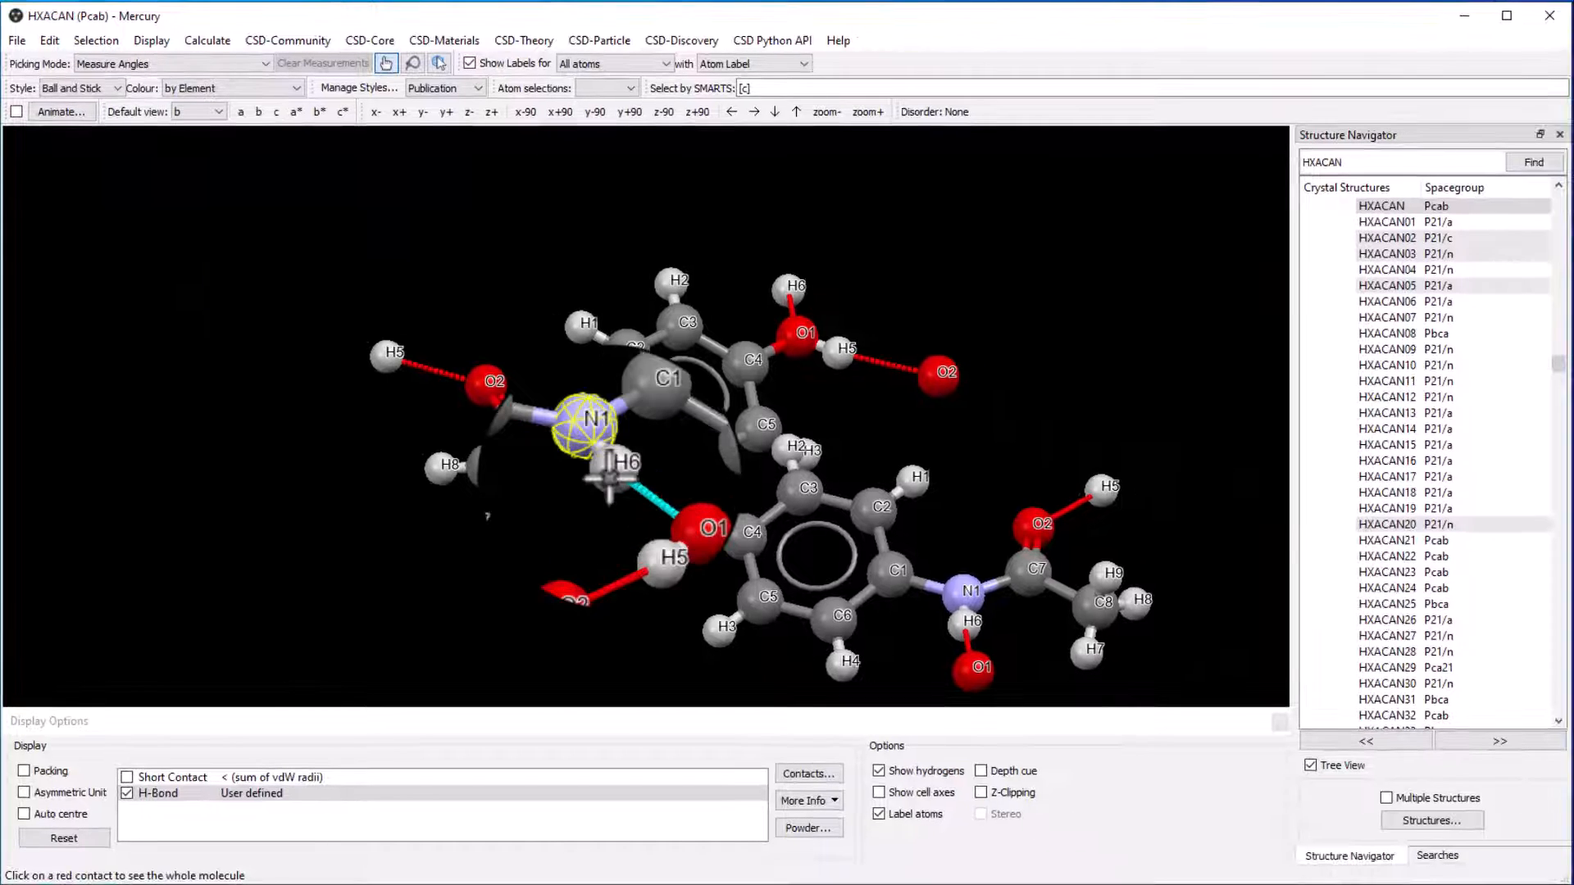
left_click(676, 516)
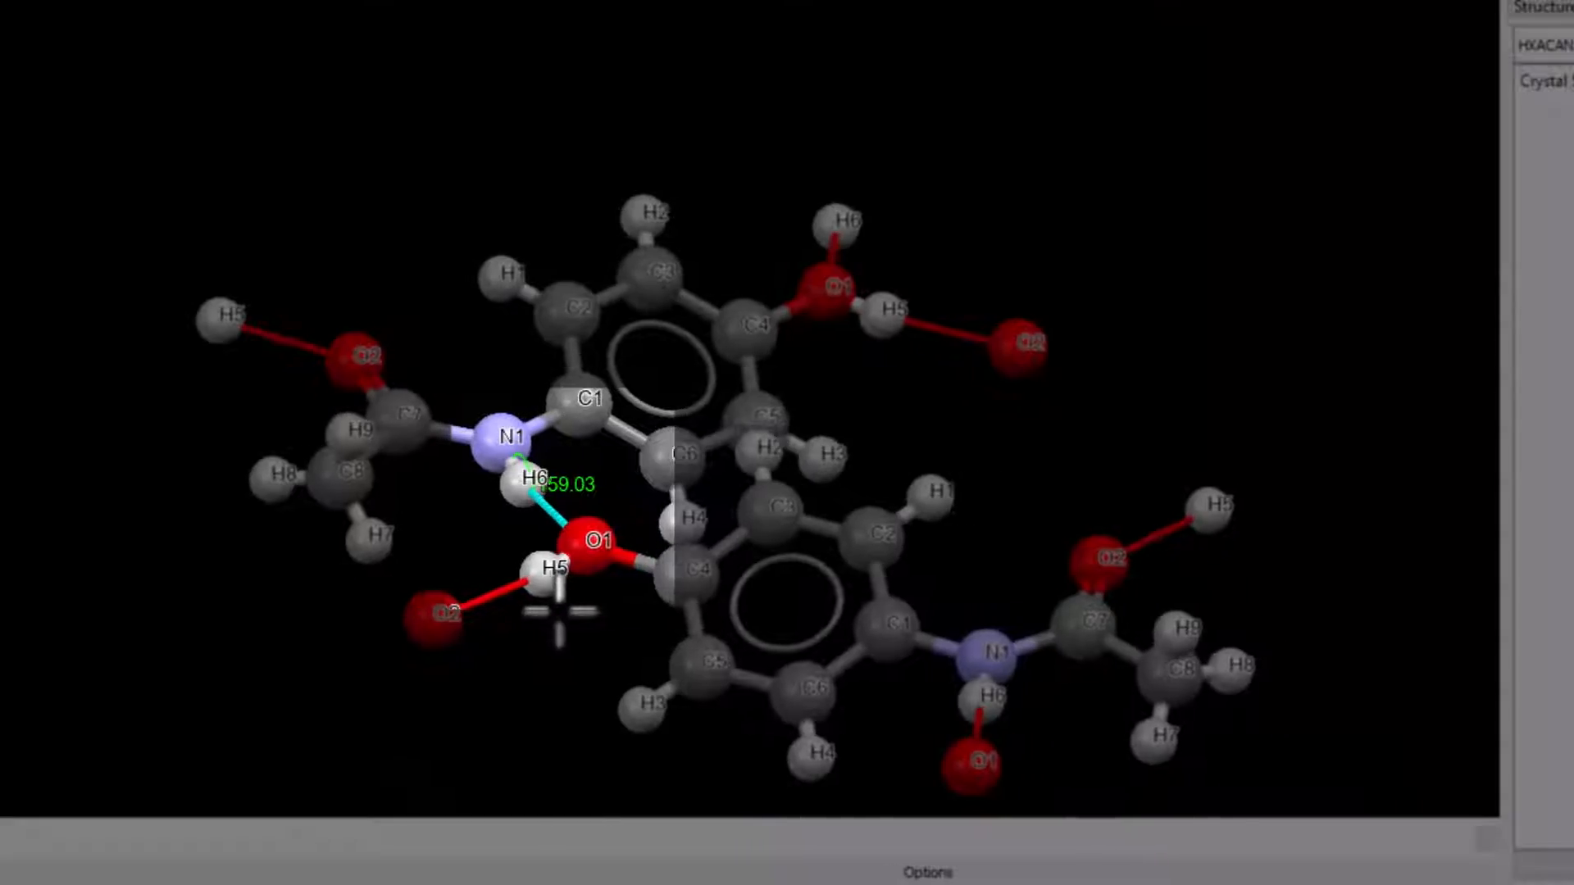
left_click_drag(560, 611, 705, 605)
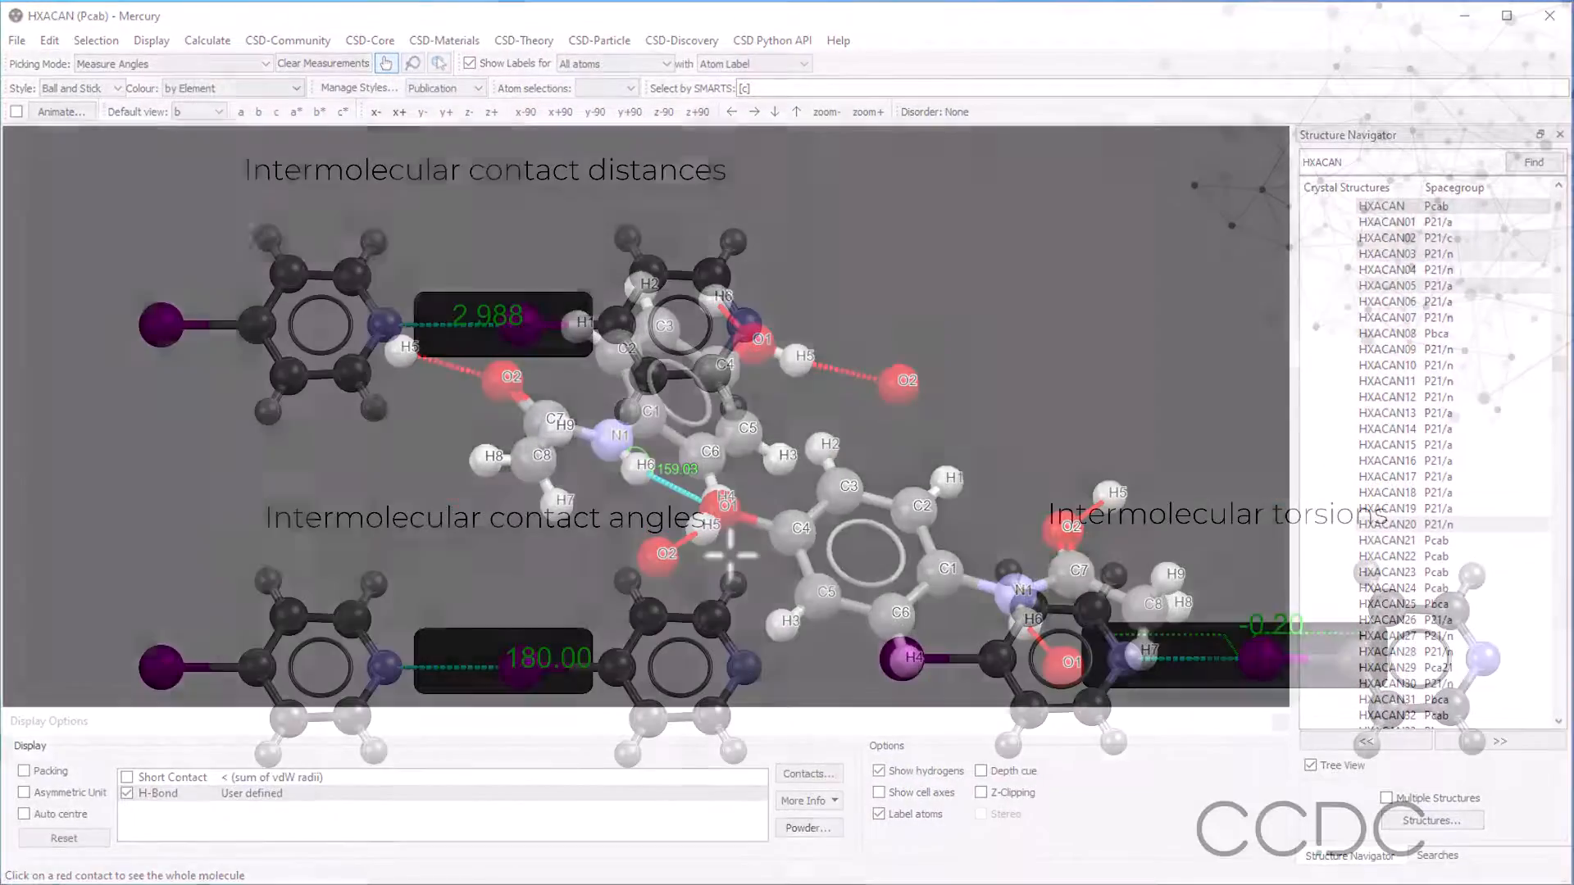